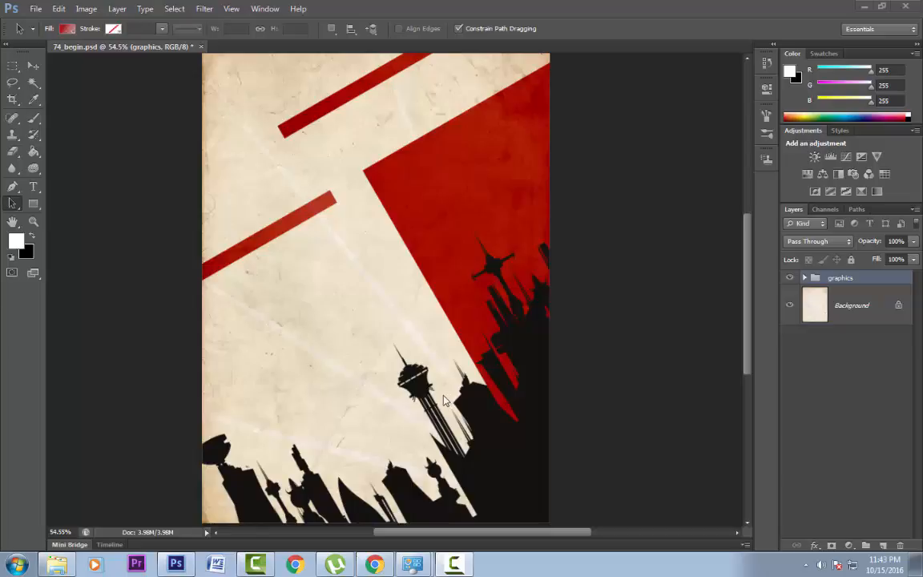
Step: Activate the Horizontal Type tool
left_click(37, 187)
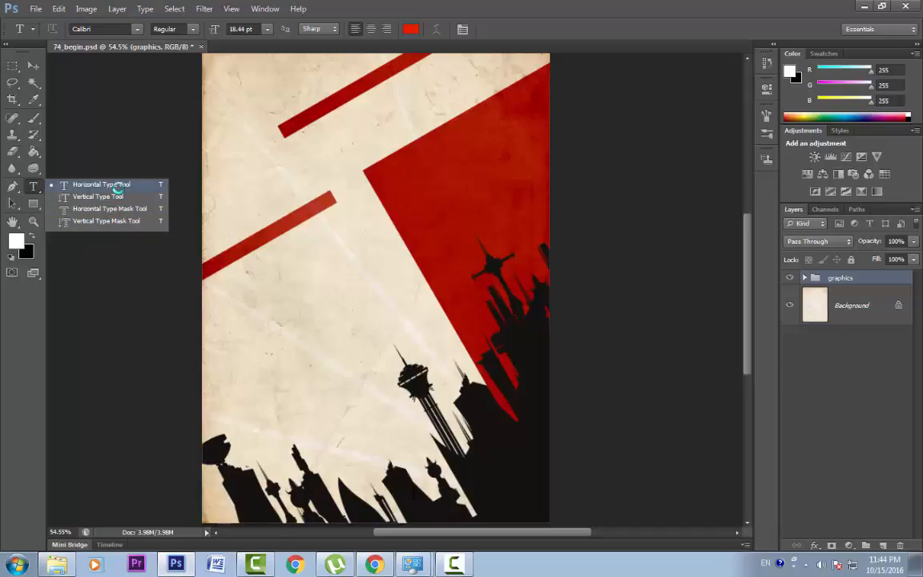
left_click(117, 187)
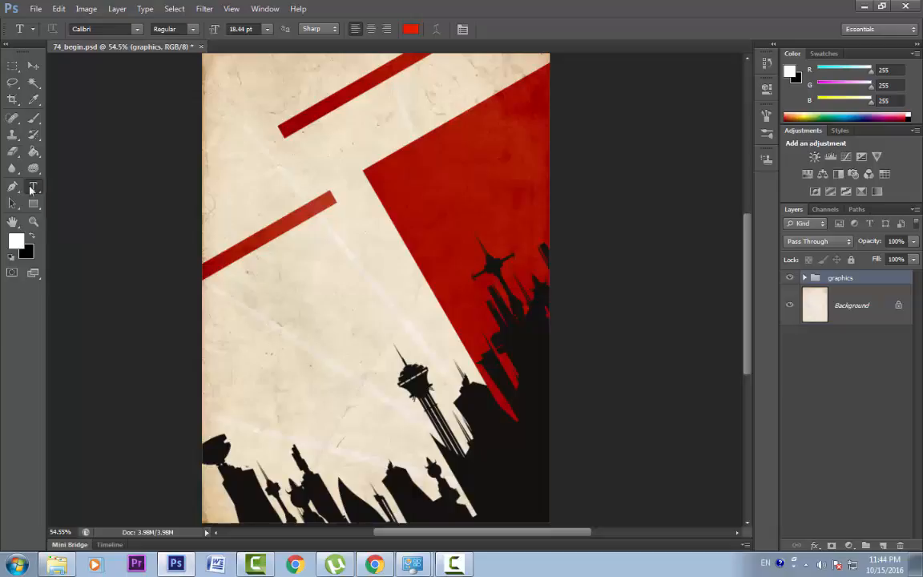
right_click(31, 189)
left_click(92, 186)
Step: Place two lines of repeated letter d as point text above the lower red bar and delete that text layer
left_click(234, 174)
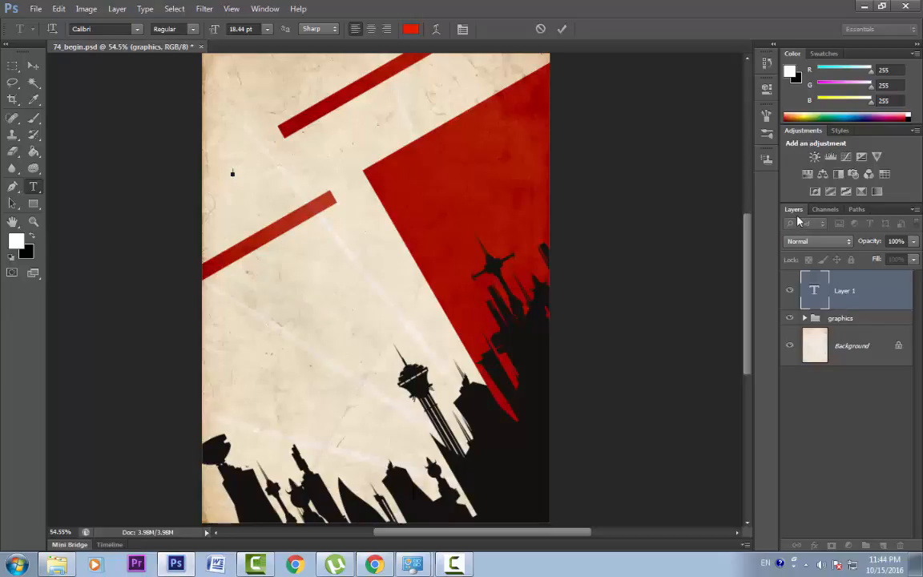
scroll(233, 176, "up", 10)
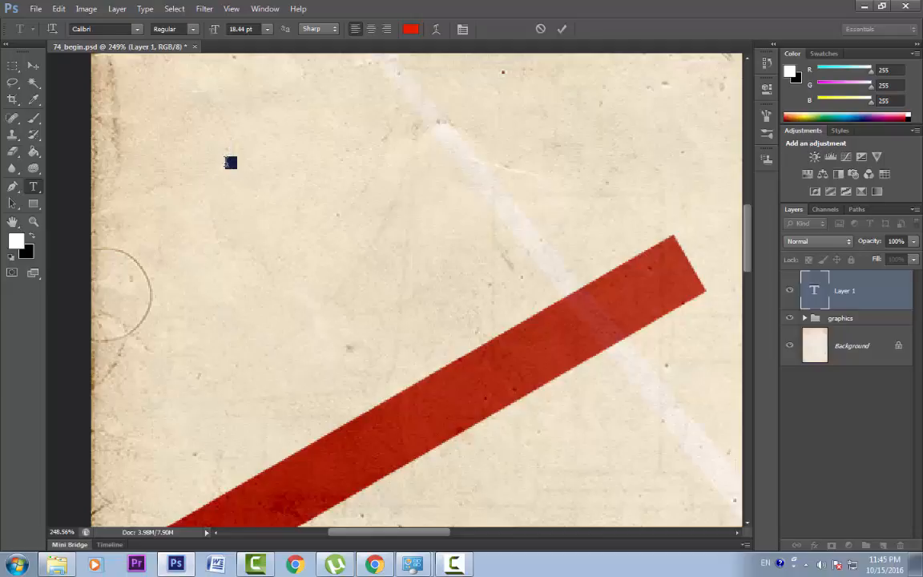
type("ddddddddddddddddddddddddddddddddddd")
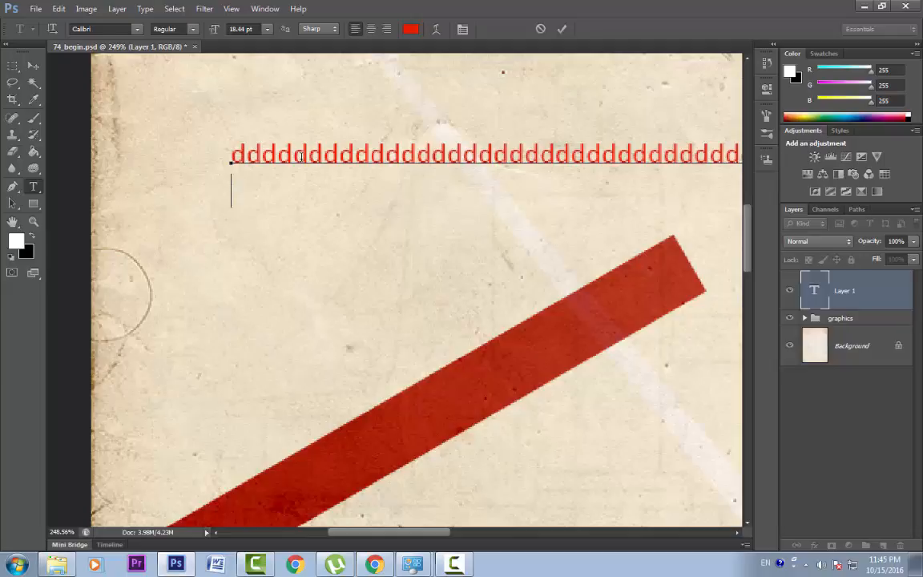
type("dddddddddddddddd")
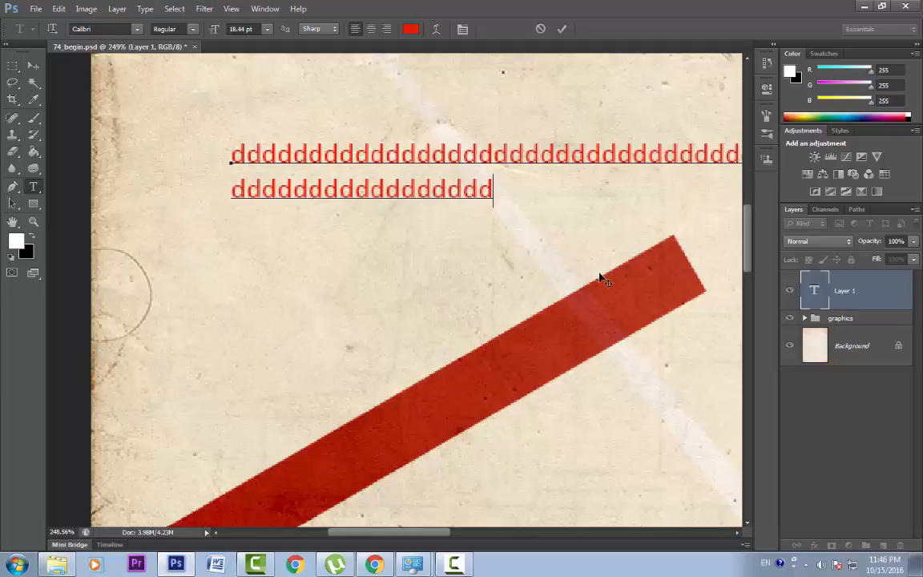
left_click(851, 298)
left_click_drag(851, 298, 899, 545)
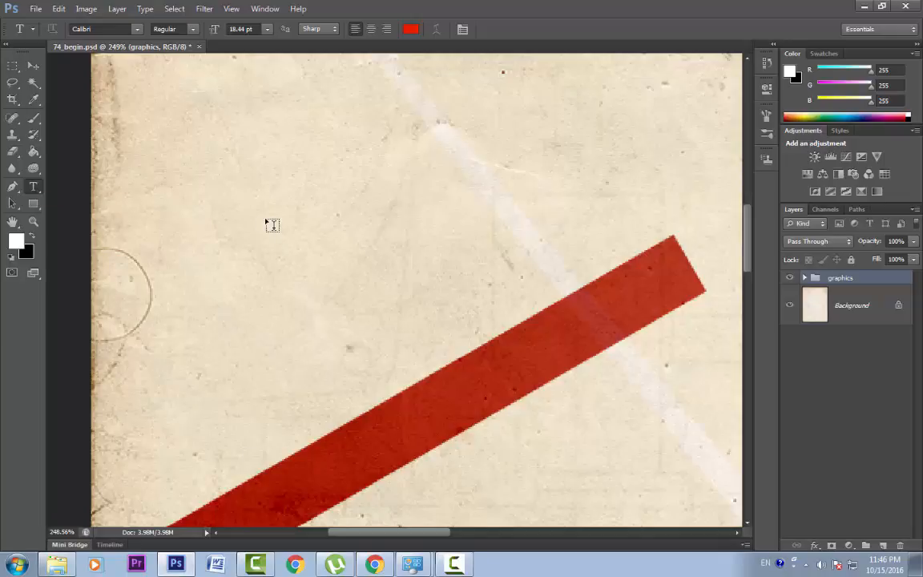
Step: Draw a paragraph text box above the lower red bar and fill it with "Skyline" followed by a long run of d letters
left_click_drag(172, 182, 408, 314)
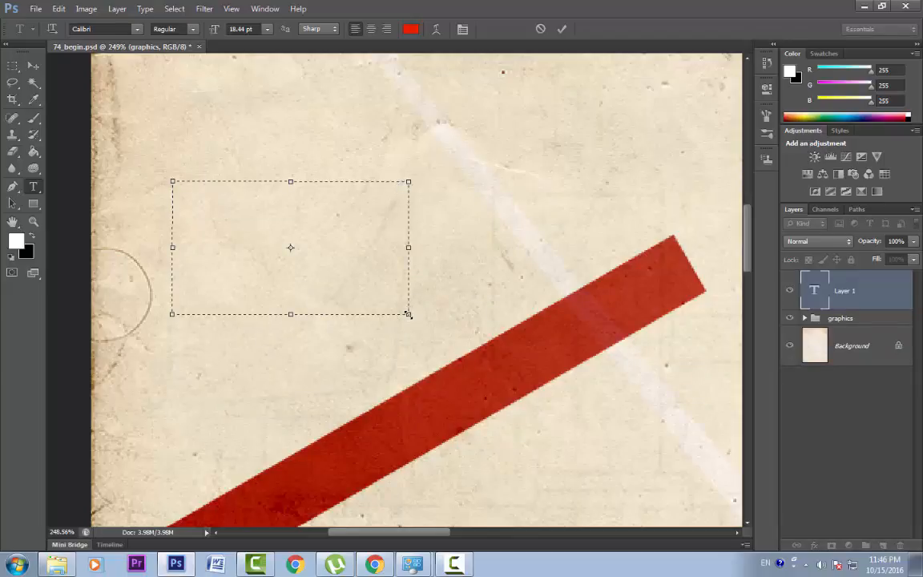
mouse_move(408, 314)
left_mouse_down()
mouse_move(441, 353)
mouse_move(439, 338)
mouse_move(382, 278)
mouse_move(452, 365)
mouse_move(396, 288)
mouse_move(412, 327)
left_mouse_up()
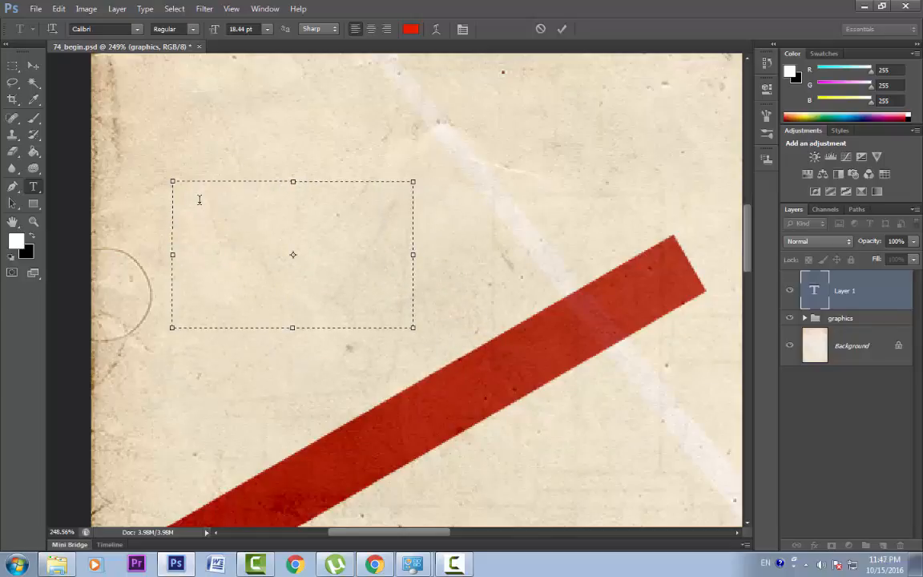
type("Skyline ddddddddddddddddddddd")
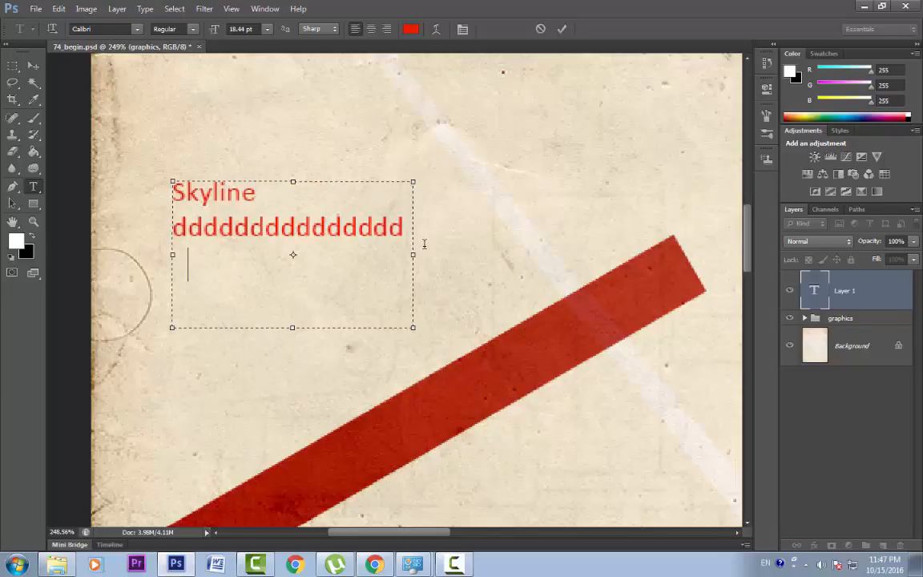
type("dddddddddd")
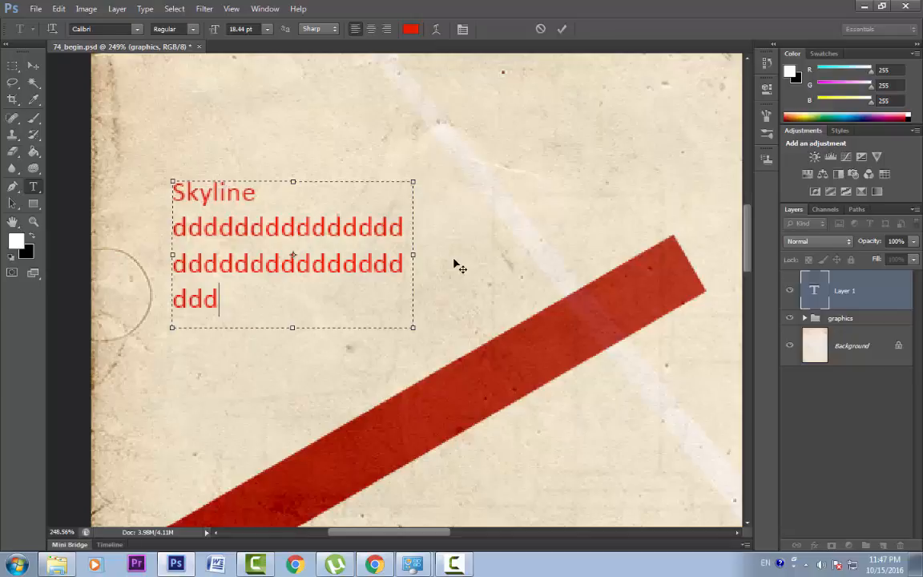
type("ddddddddddd")
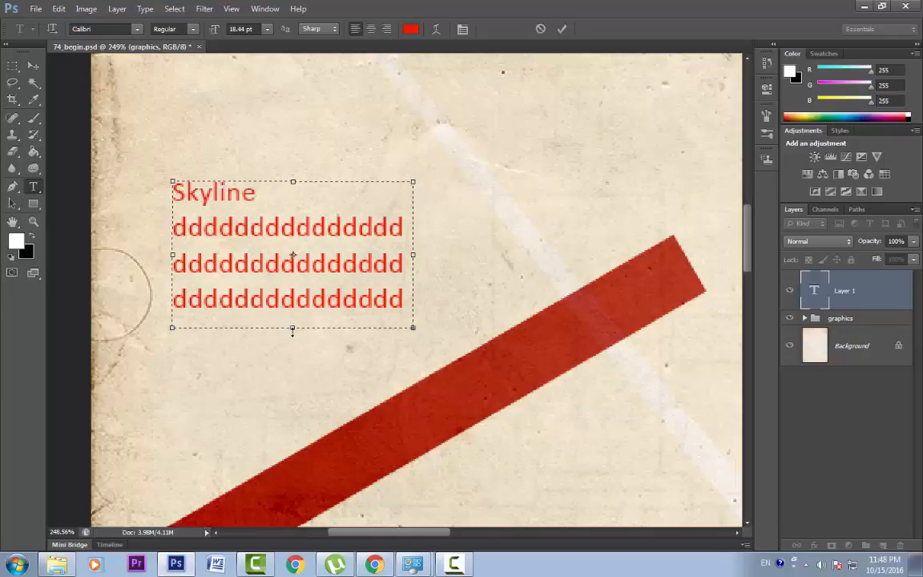
Step: Extend the text box downward and delete the filler d letters, keeping only "Skyline"
left_click_drag(292, 338, 293, 362)
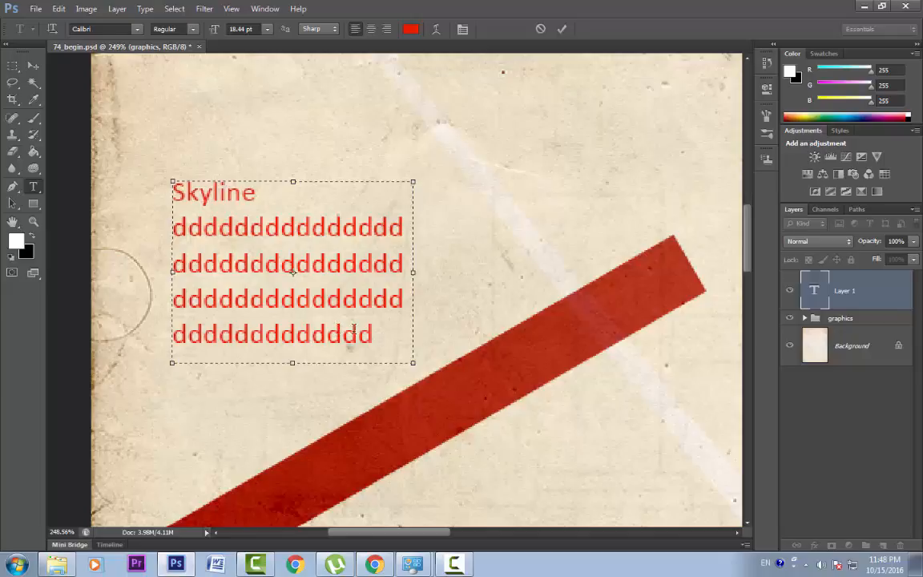
left_click_drag(375, 333, 154, 235)
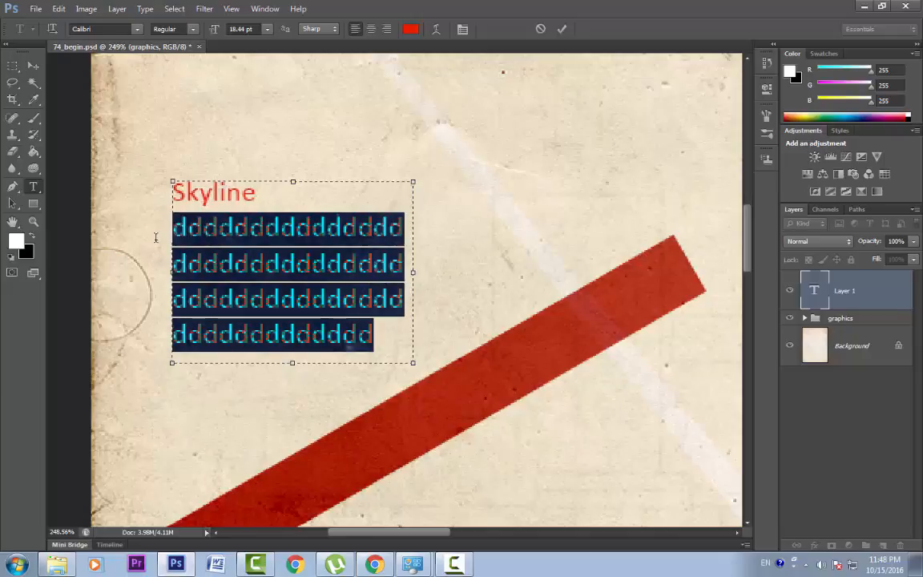
key("BackSpace")
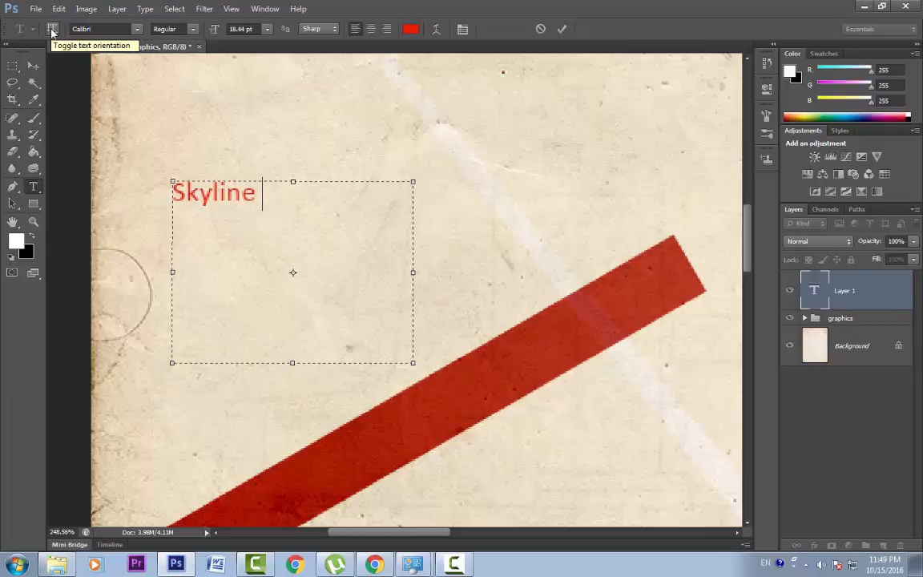
Step: Try vertical orientation on the Skyline text and switch it back to horizontal
left_click(52, 31)
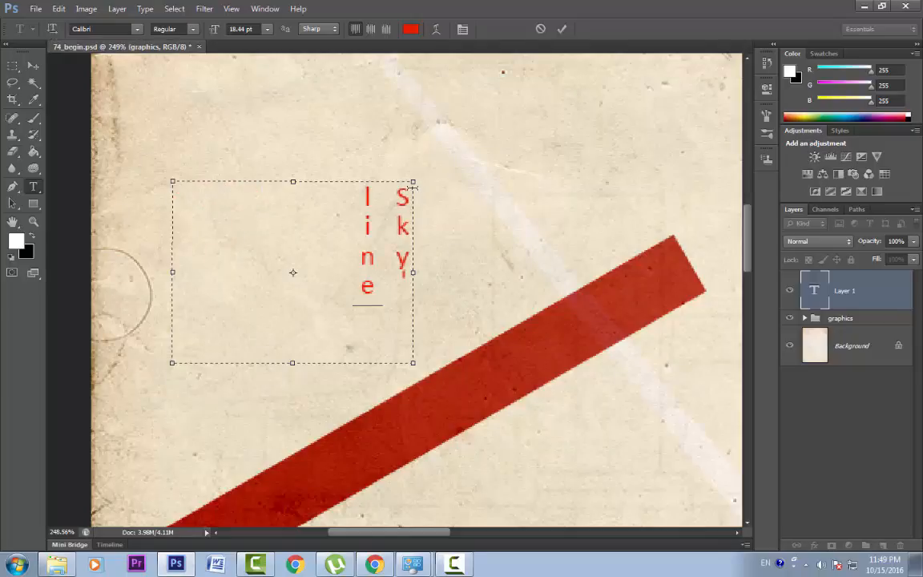
left_click(52, 30)
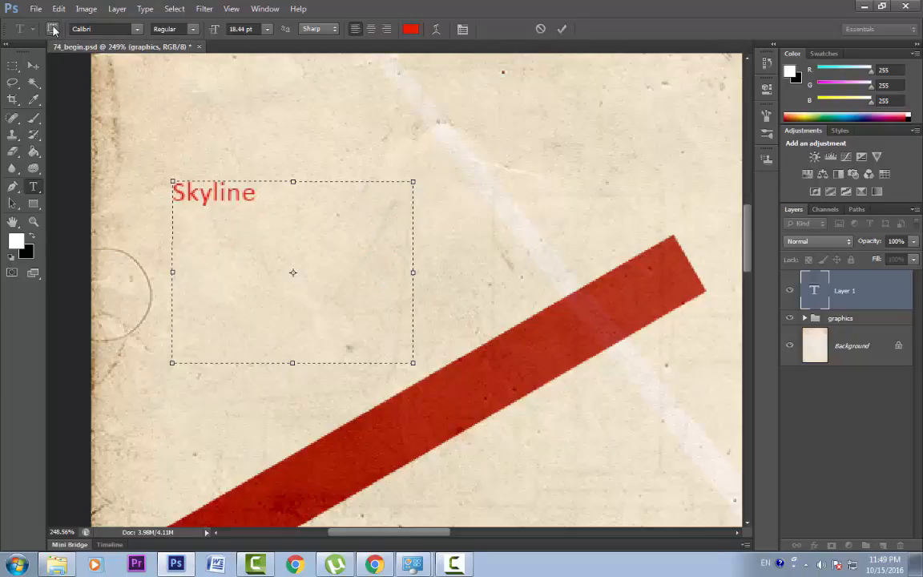
Step: Set the font preview size to Huge and check the samples in the font list
left_click(137, 30)
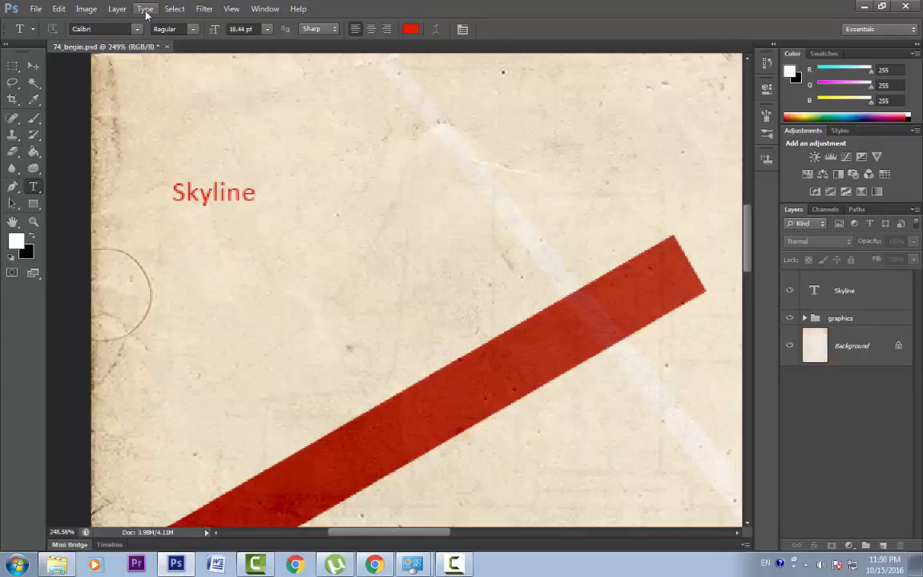
left_click(145, 10)
mouse_move(178, 162)
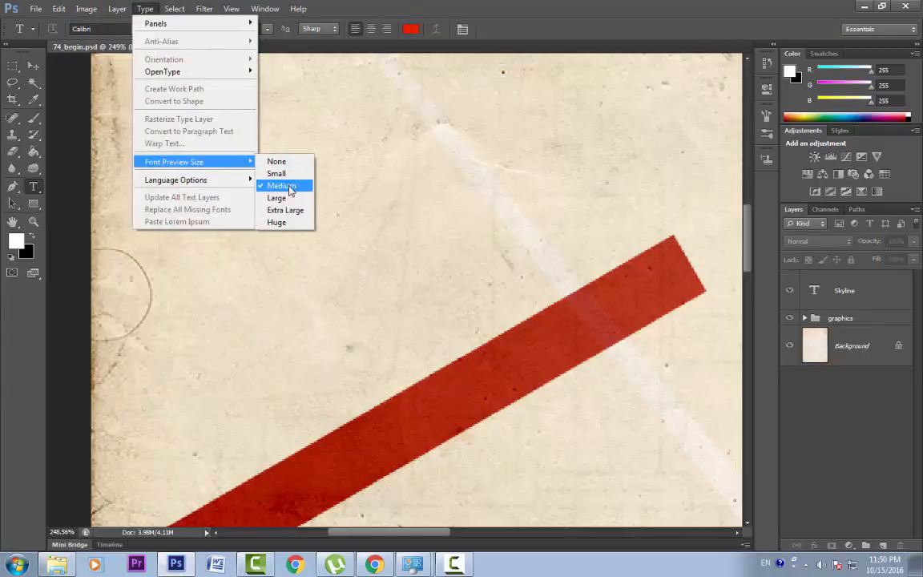
left_click(282, 222)
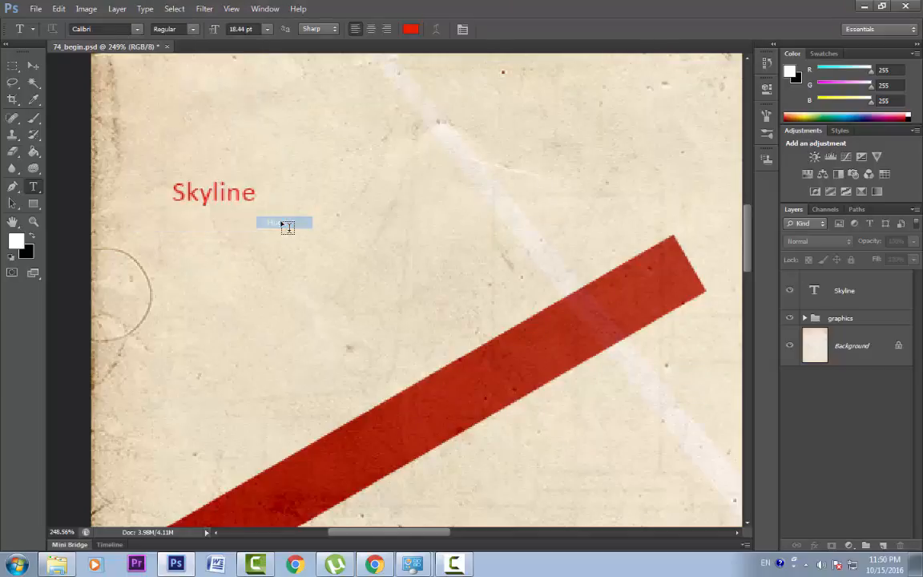
left_click(138, 30)
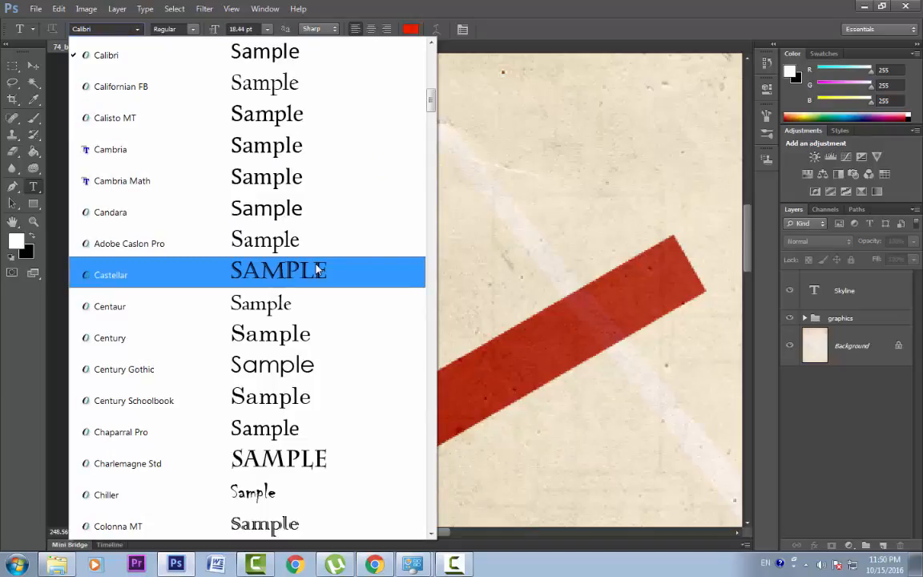
key("Escape")
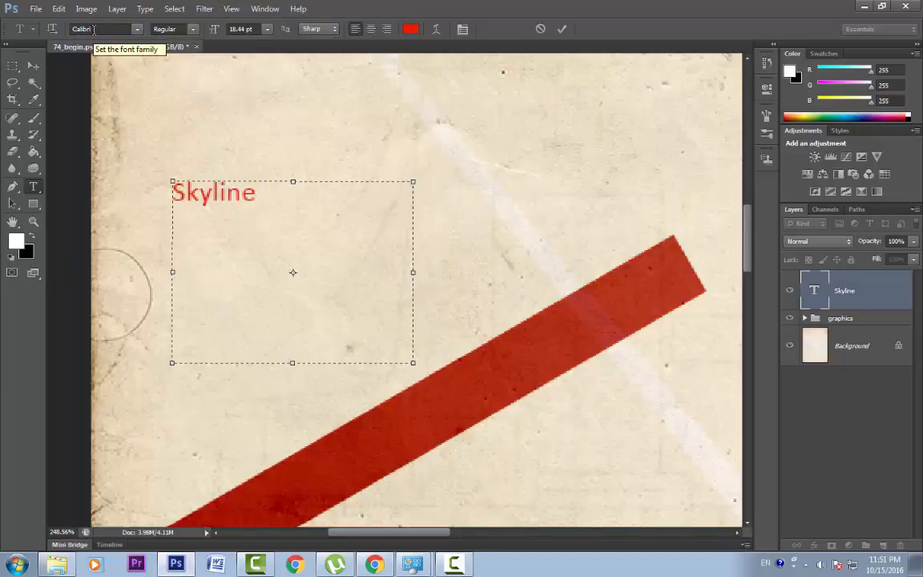
Step: Change the font of the whole word Skyline to Kremlin
left_click_drag(260, 190, 171, 192)
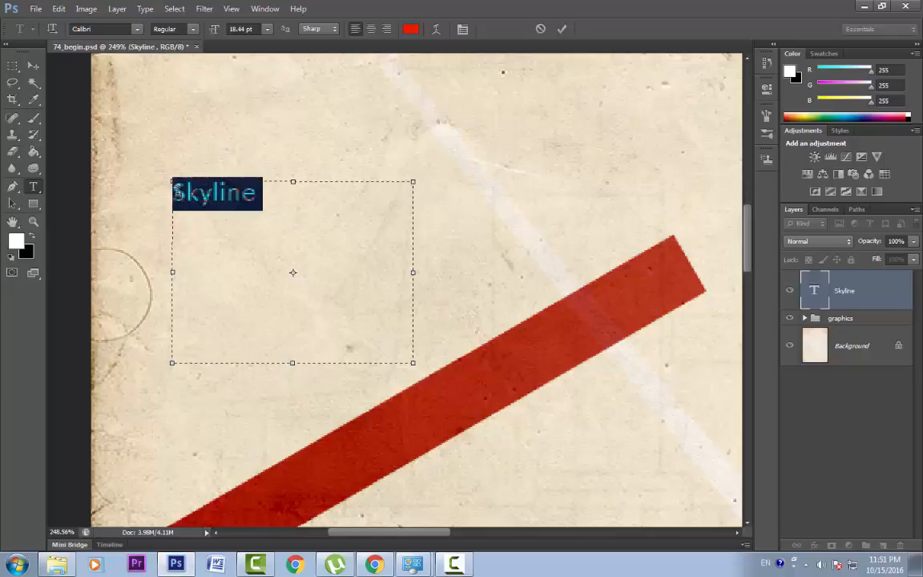
left_click(96, 27)
type("Kremlin")
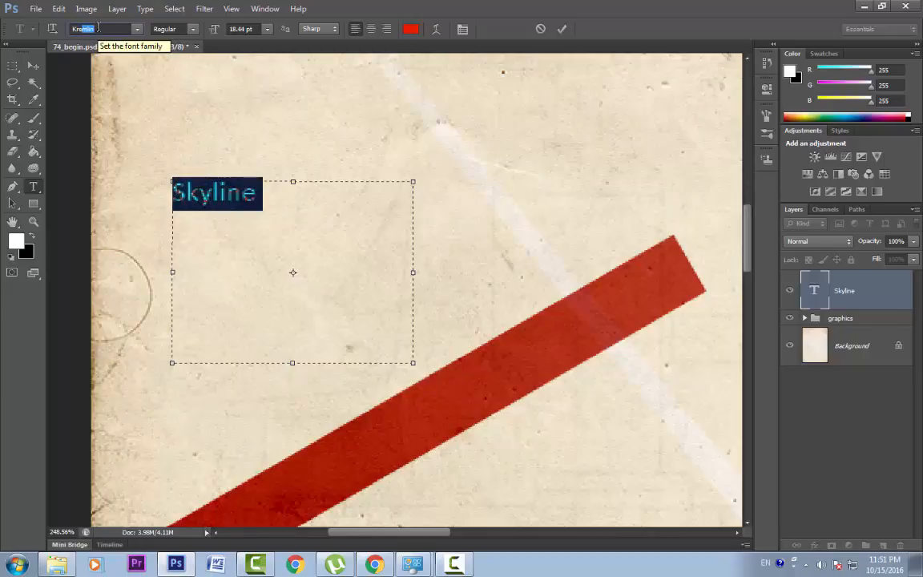
key("Return")
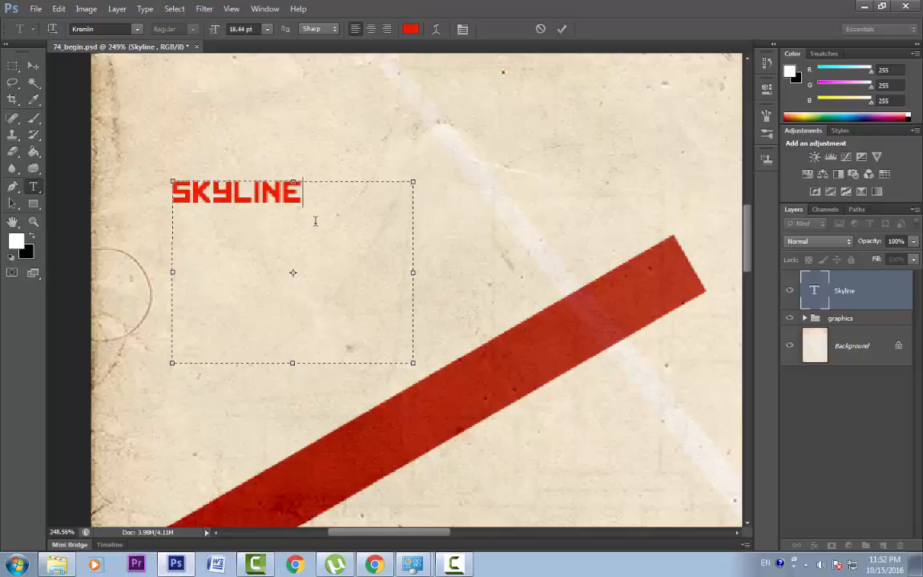
Step: Try the Skyline text at 60 pt and set its font size to 30 pt
left_click(268, 30)
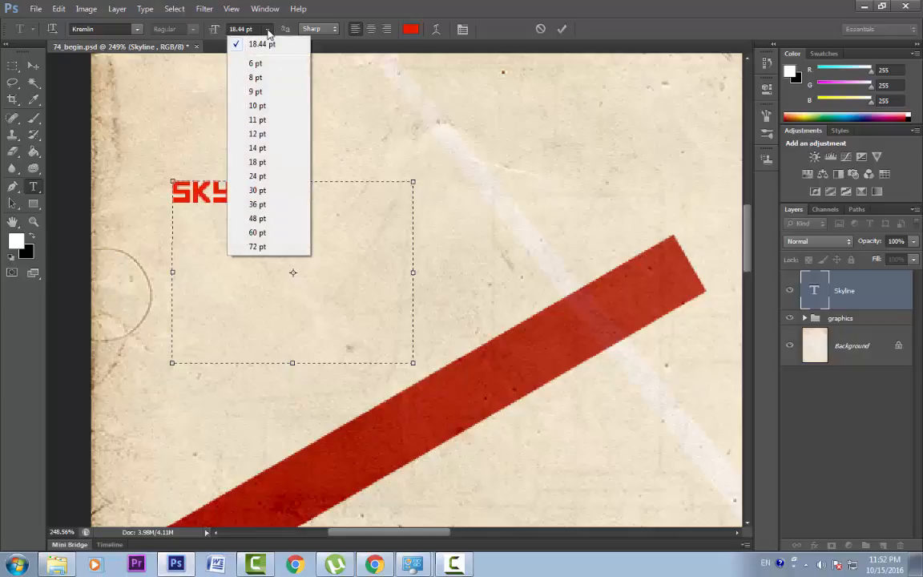
left_click(257, 233)
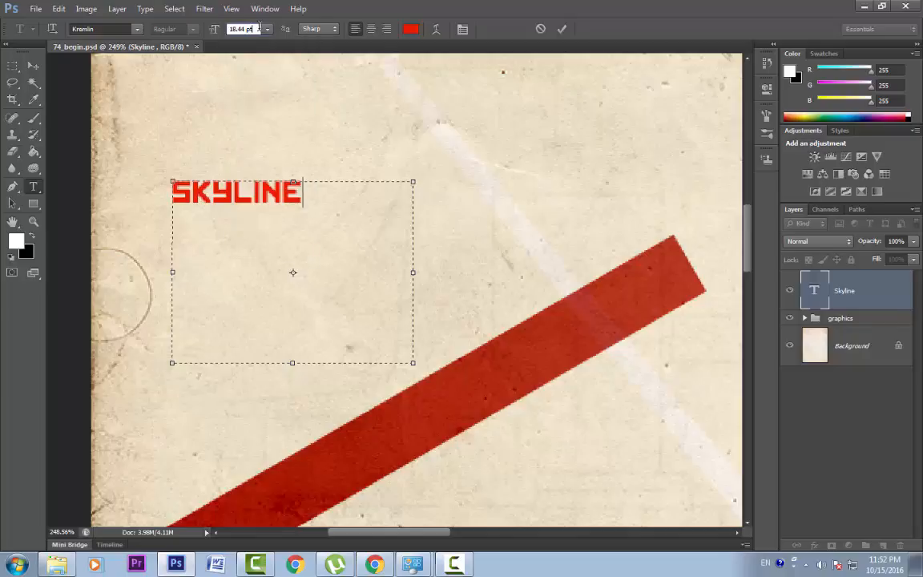
left_click_drag(311, 195, 170, 193)
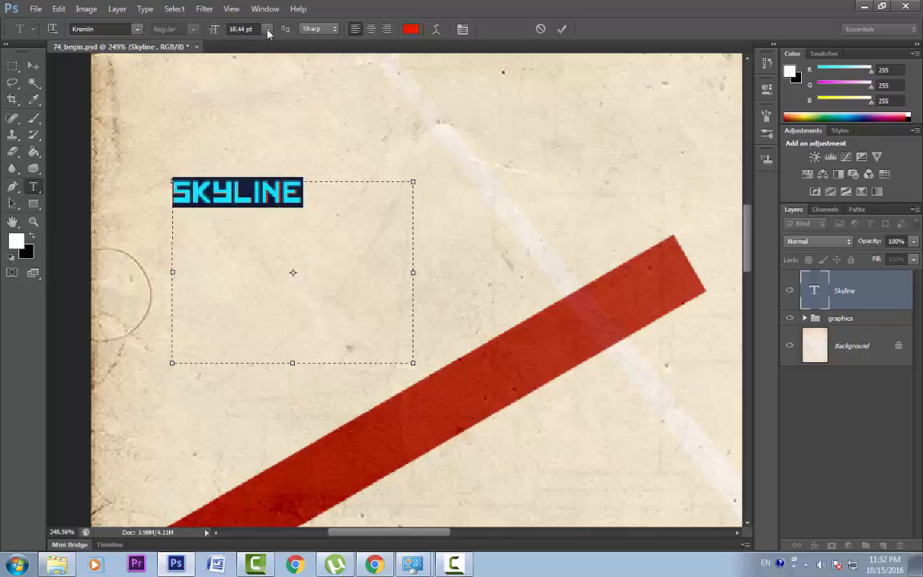
left_click(240, 29)
type("60")
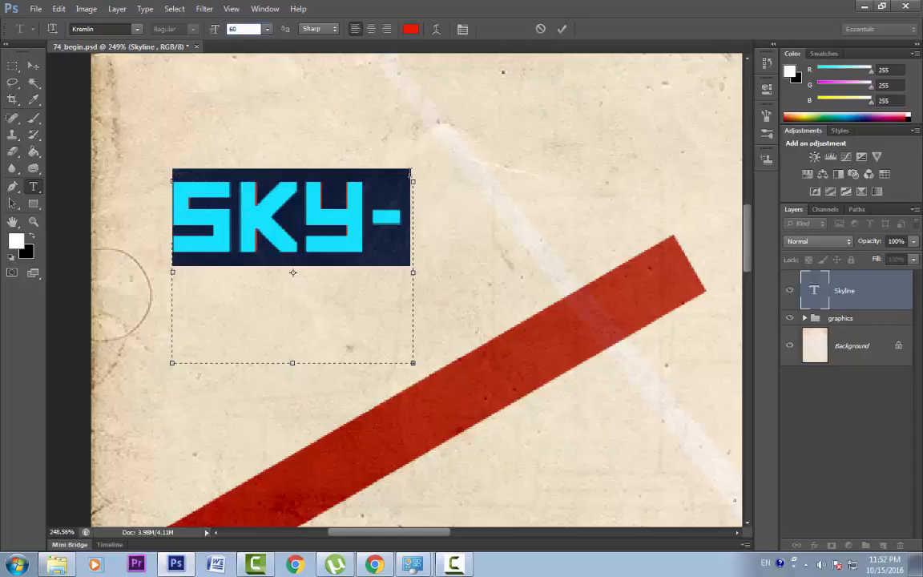
key("BackSpace")
key("BackSpace")
type("30")
key("Return")
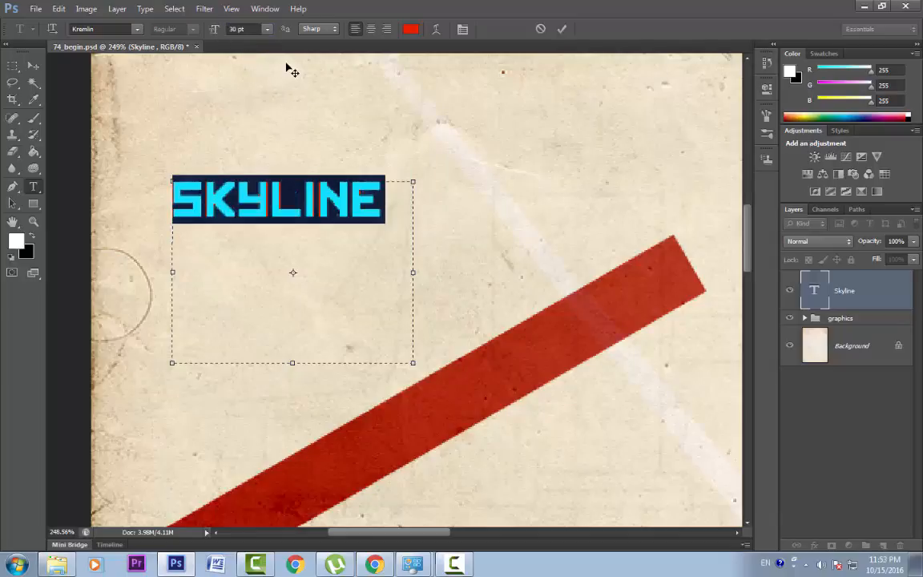
Step: Set the anti-aliasing of the Skyline text to Smooth
left_click(333, 30)
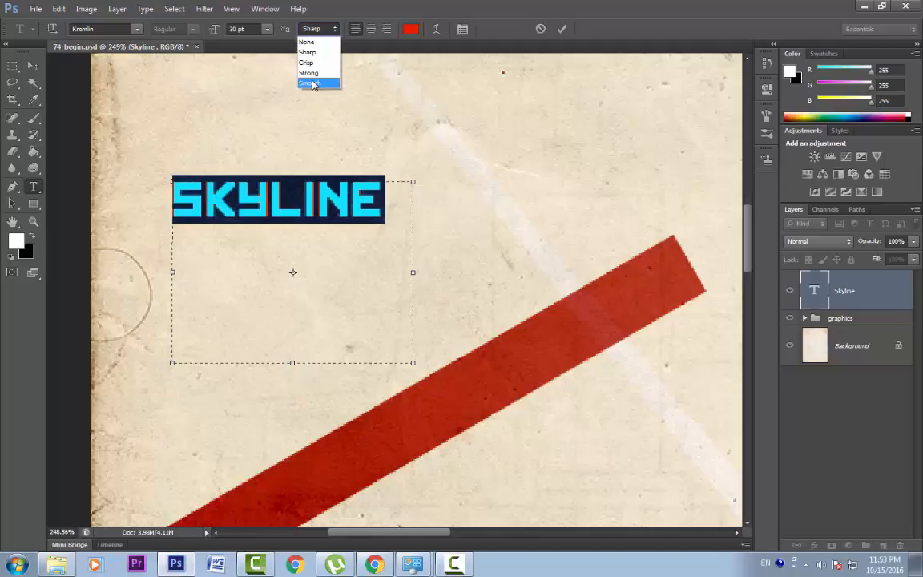
left_click(328, 32)
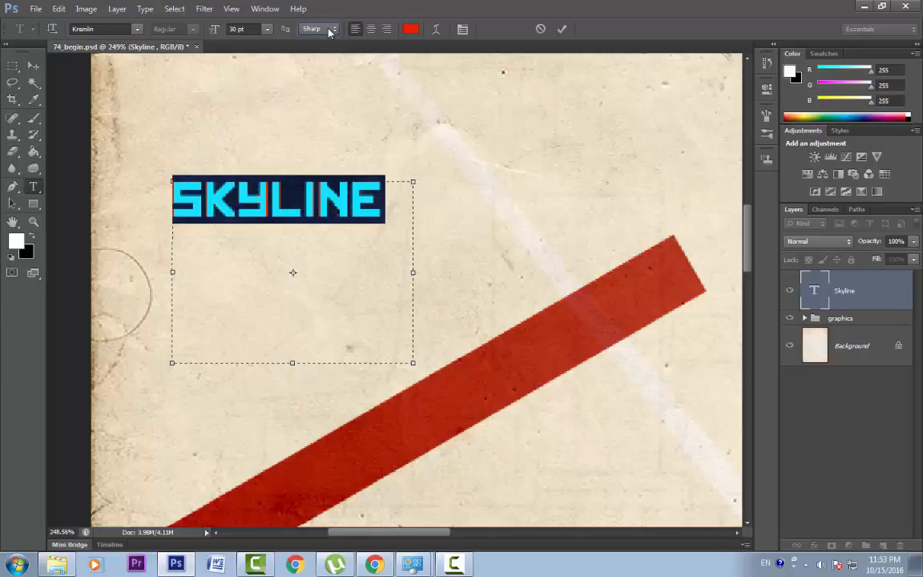
left_click(328, 32)
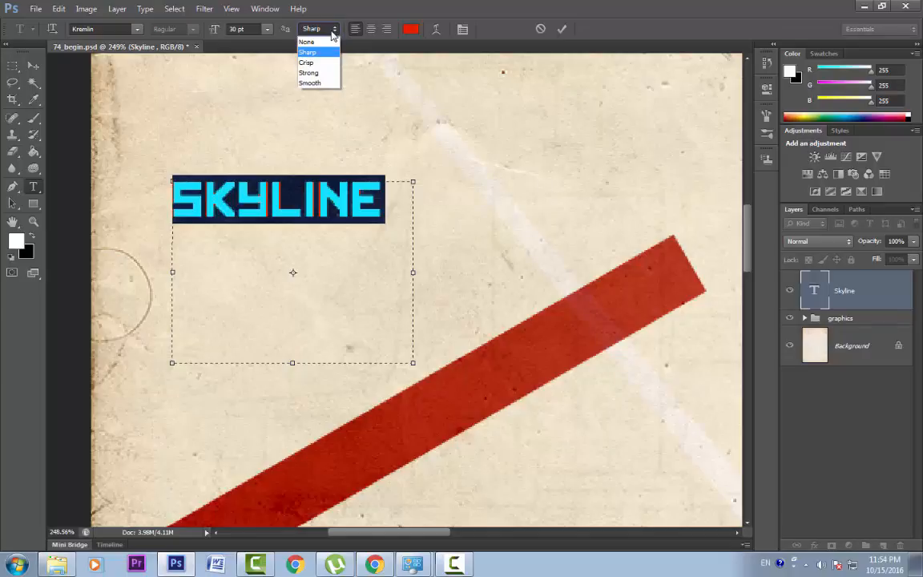
left_click(317, 81)
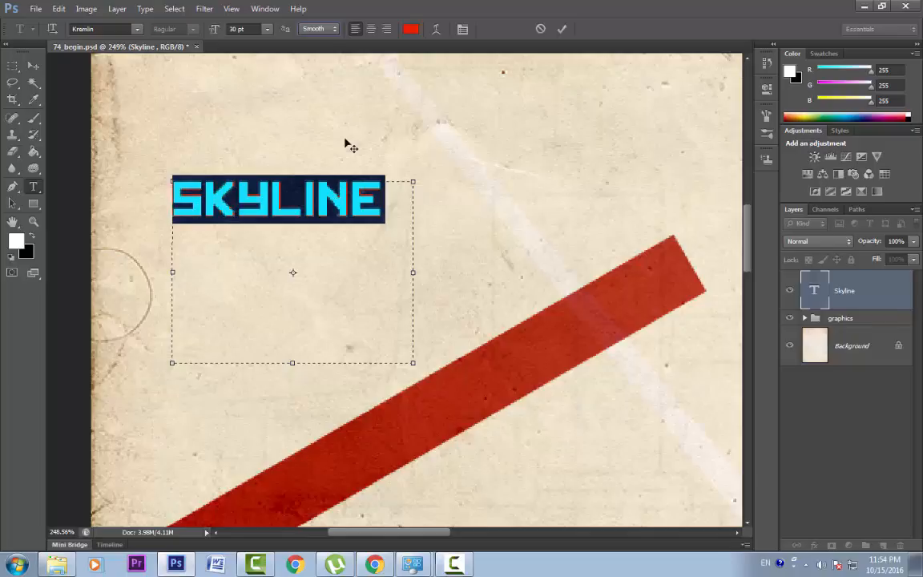
Step: Set the anti-aliasing of the Skyline text to Sharp and its text color to blue (0016ea)
left_click(335, 29)
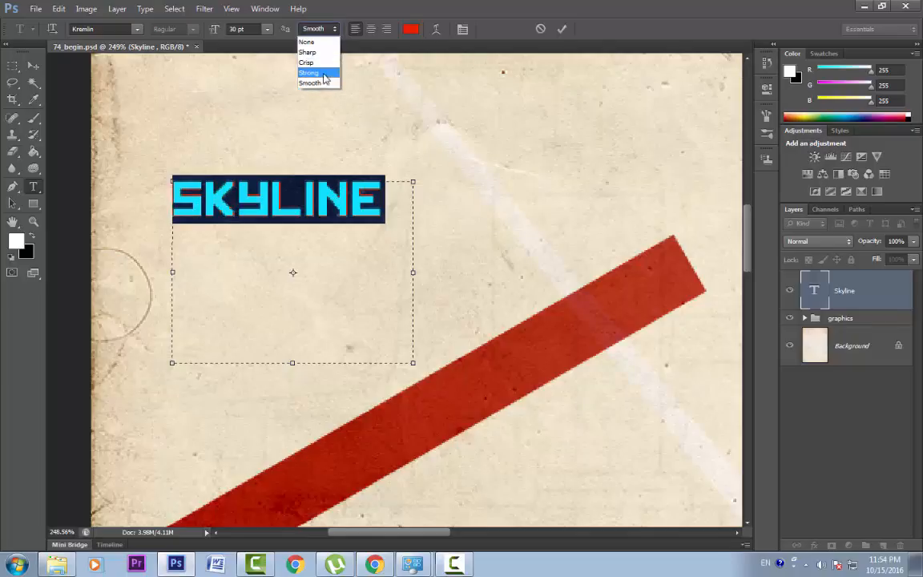
left_click(309, 49)
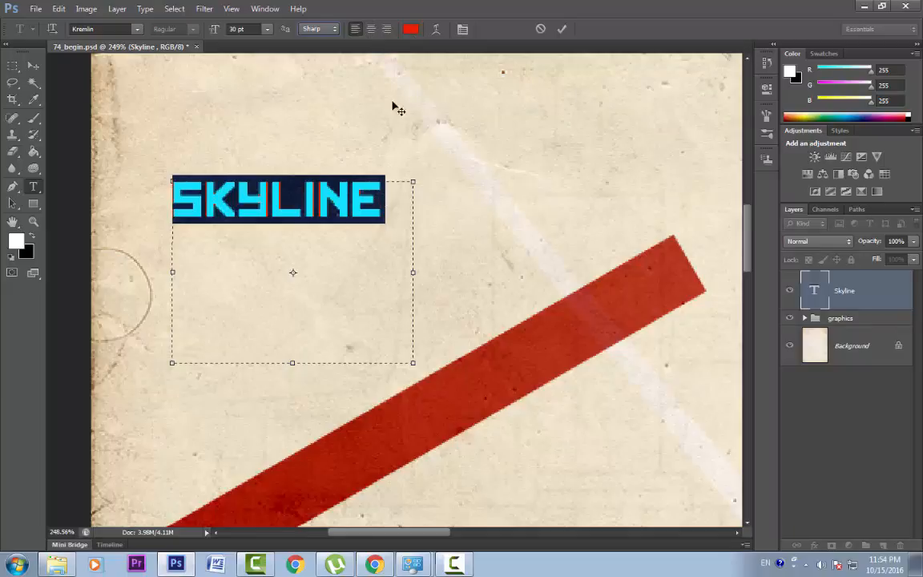
left_click(409, 31)
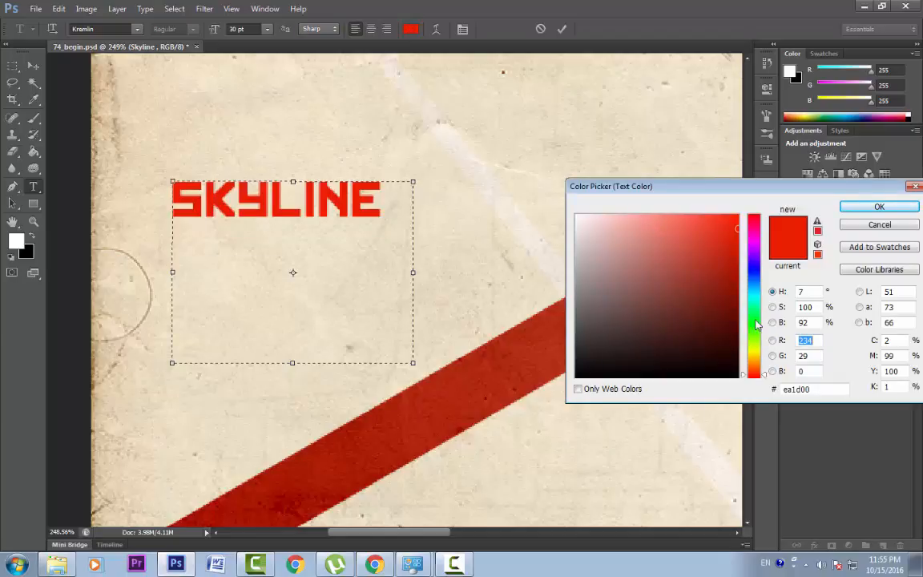
left_click(758, 271)
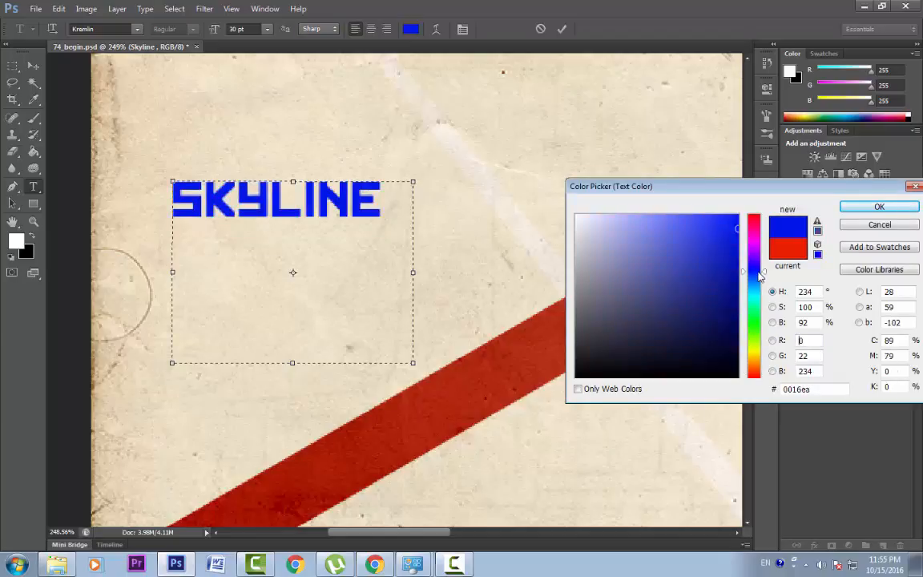
left_click(857, 207)
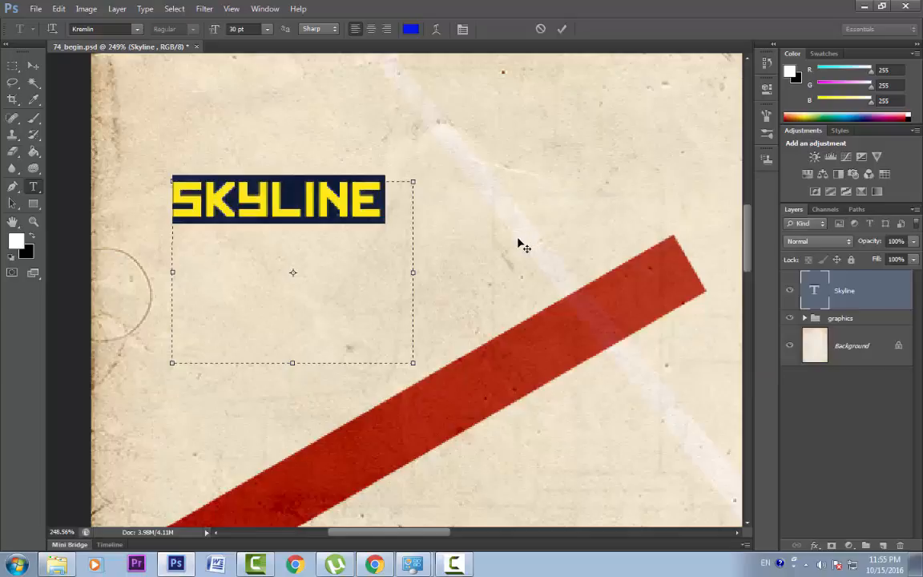
Step: Check the list of warp styles available for the Skyline text without applying one
left_click(435, 30)
left_click(583, 129)
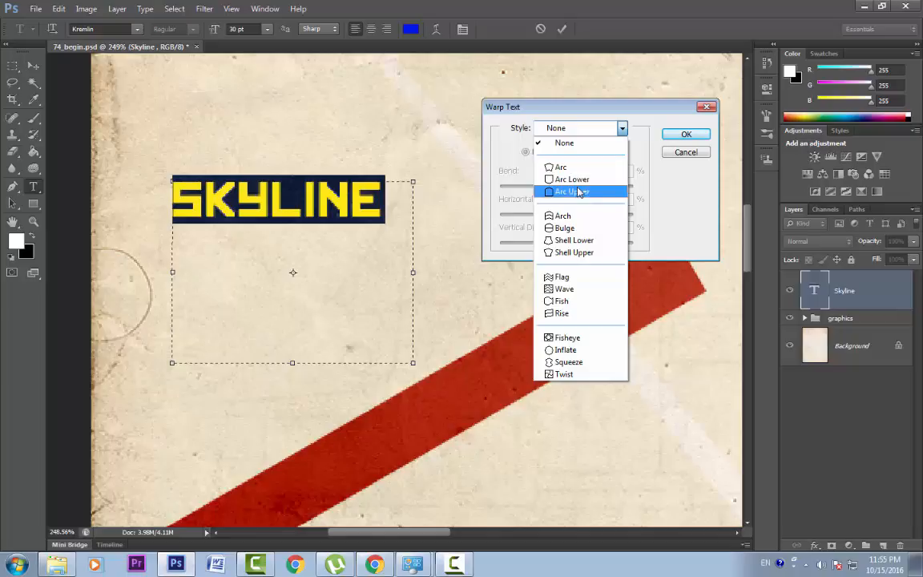
left_click(681, 153)
left_click(681, 154)
Step: Rotate the SKYLINE text by about -30.1° so it runs parallel to the red stripes
scroll(487, 336, "down", 4)
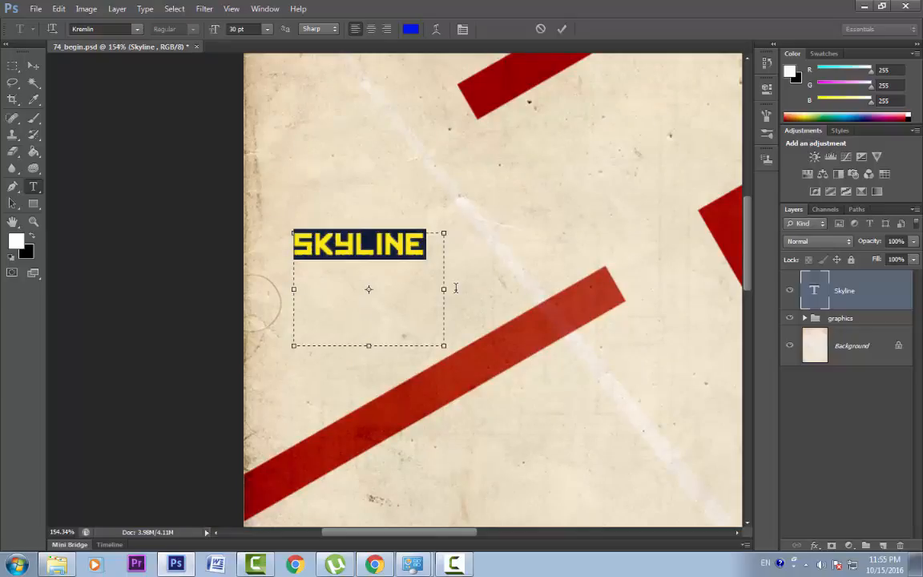
left_click(35, 70)
key("ctrl+t")
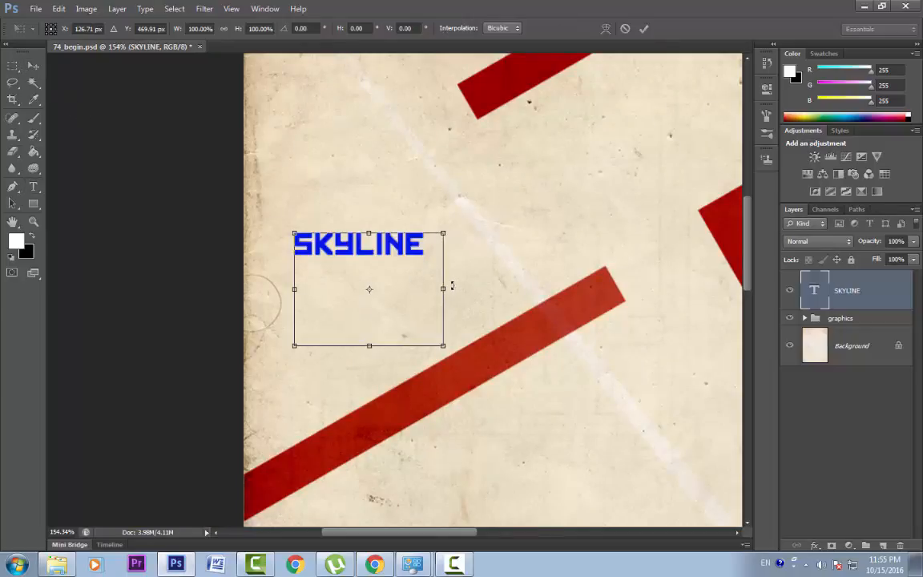
left_click_drag(451, 286, 454, 238)
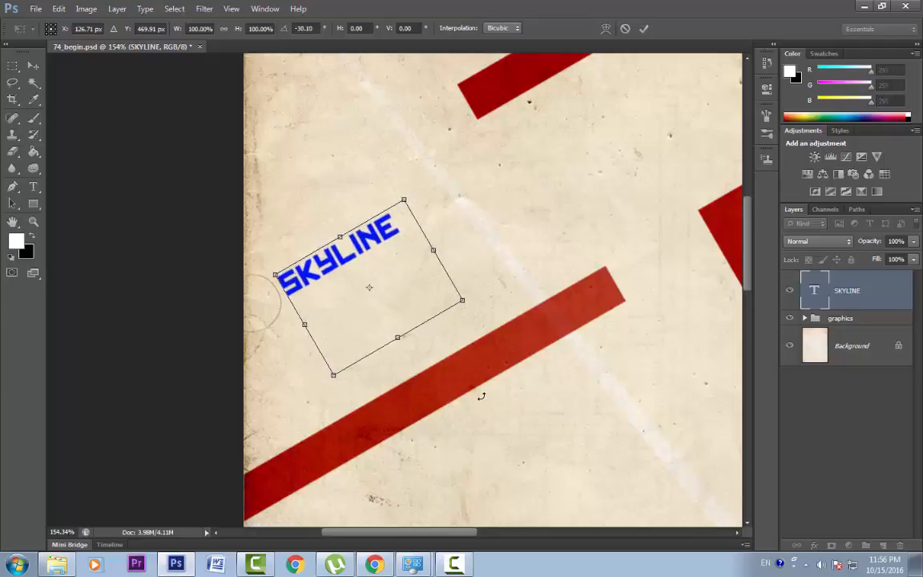
key("Return")
Step: Widen the rotated text box along the stripes and set the whole word SKYLINE to 150 pt
key("t")
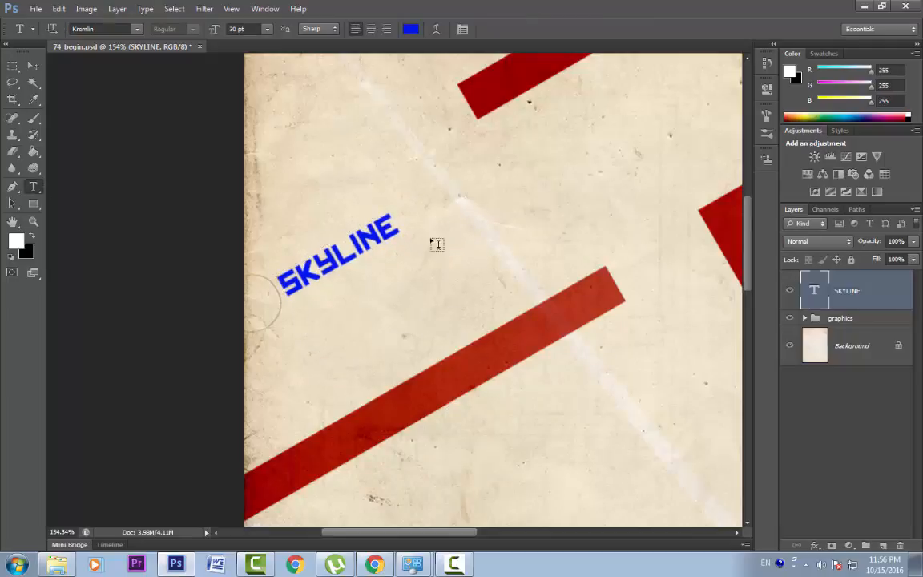
left_click(374, 230)
left_click_drag(437, 250, 704, 96)
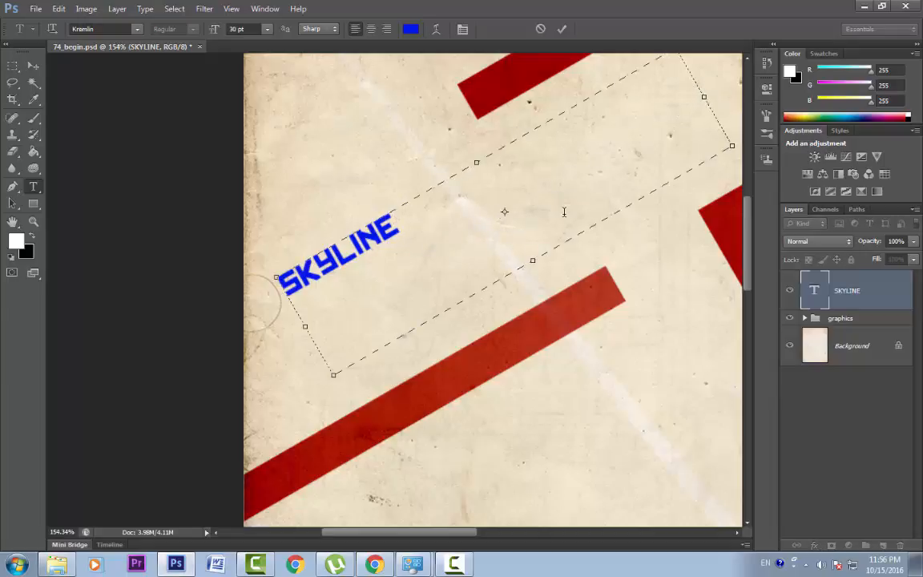
left_click(394, 223)
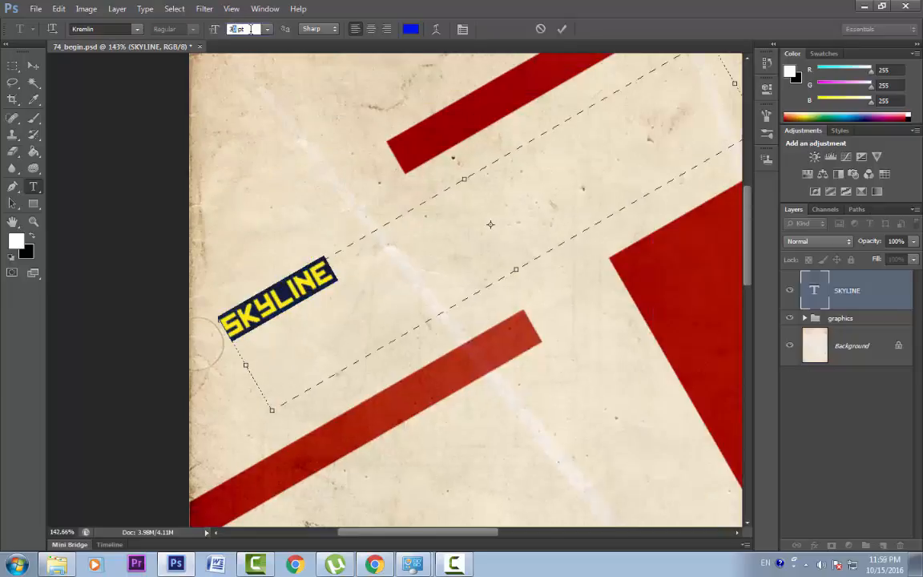
type("100")
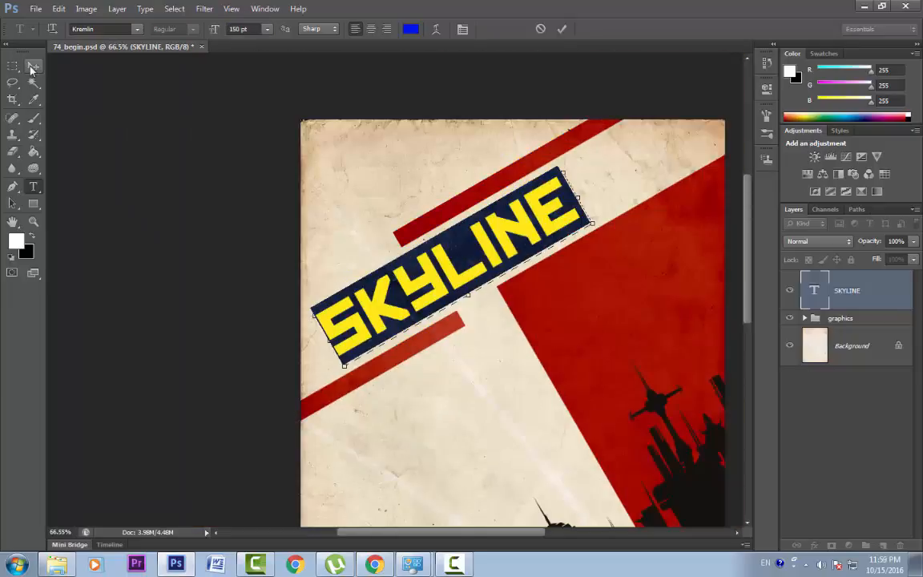
Step: Scale the SKYLINE text to about 130% and position it in the light band between the two red stripes
left_click(32, 69)
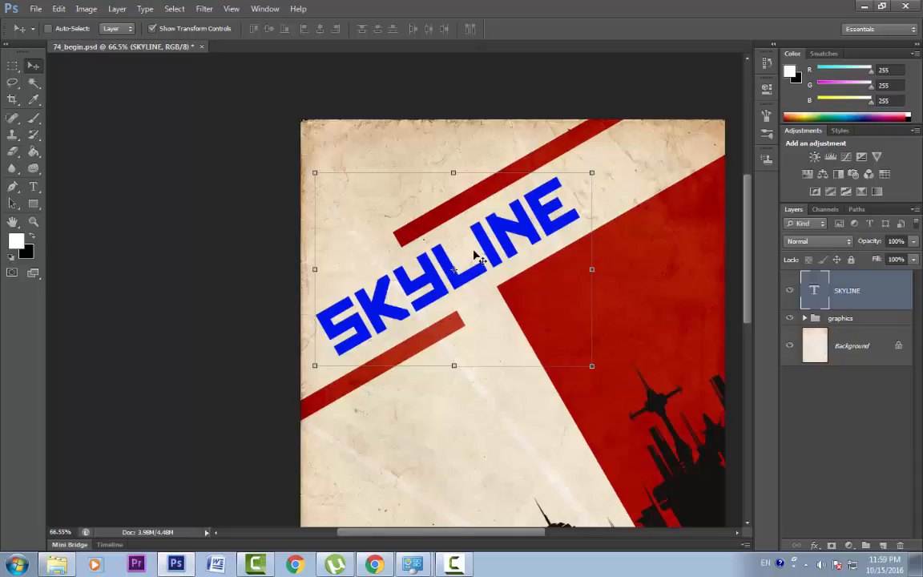
left_click_drag(474, 255, 506, 235)
scroll(567, 284, "up", 2)
key("ctrl+t")
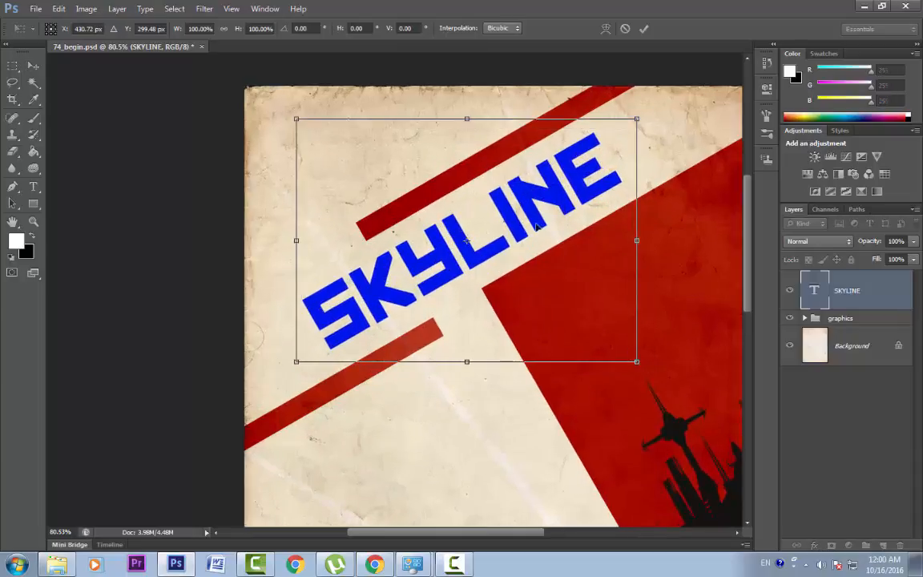
left_click(33, 64)
left_click(395, 217)
left_click_drag(637, 361, 672, 392)
left_click_drag(567, 243, 564, 206)
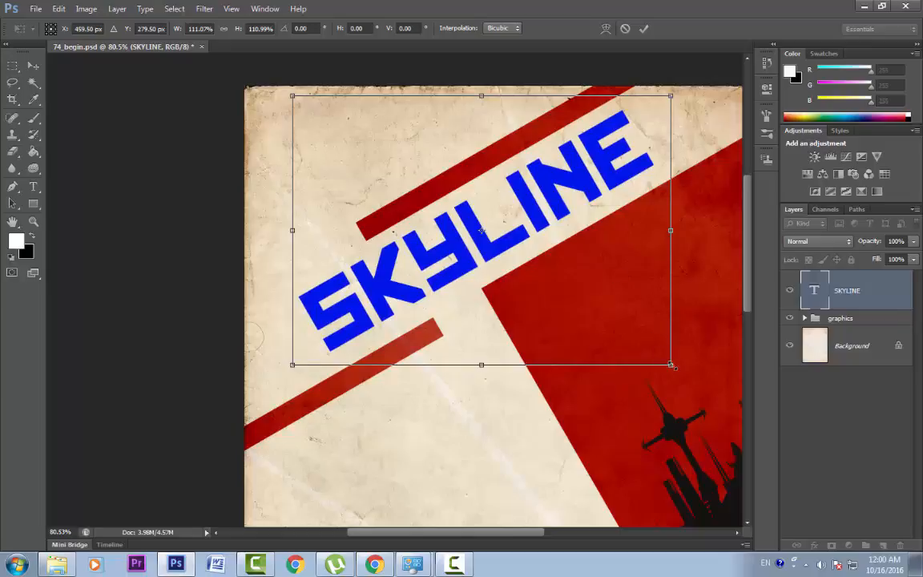
left_click_drag(671, 366, 681, 374)
left_click_drag(564, 236, 544, 224)
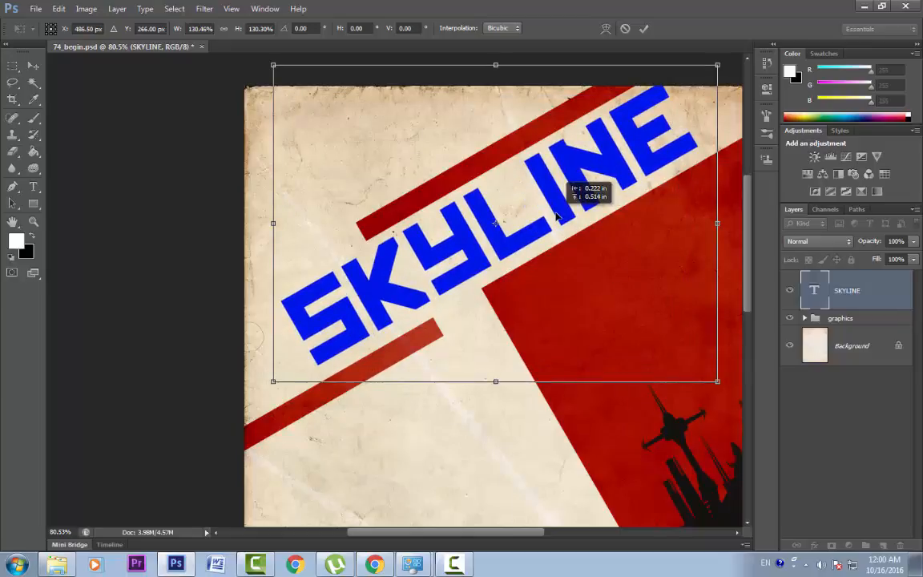
key("Return")
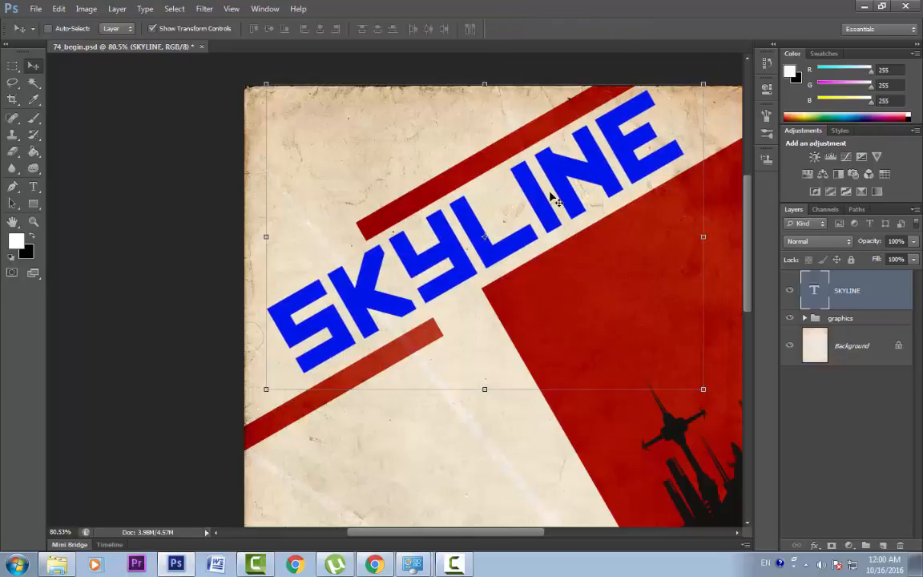
Step: Change the text color of the whole word SKYLINE to black
left_click(35, 186)
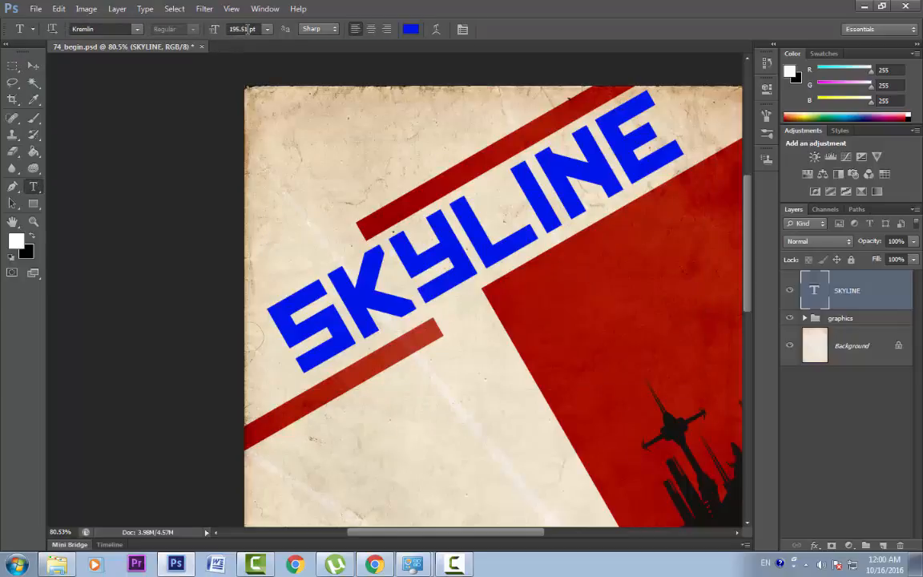
left_click(410, 29)
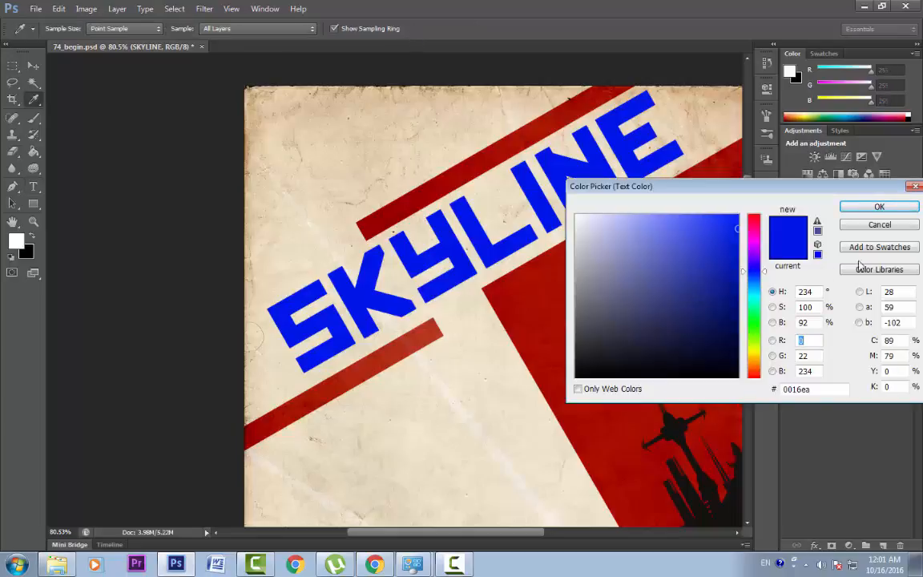
left_click(878, 224)
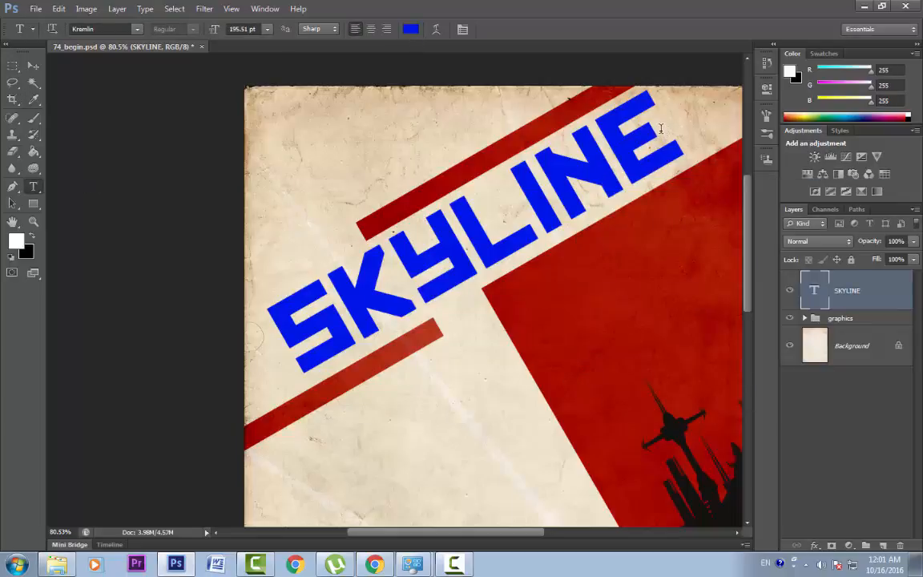
left_click_drag(661, 129, 264, 320)
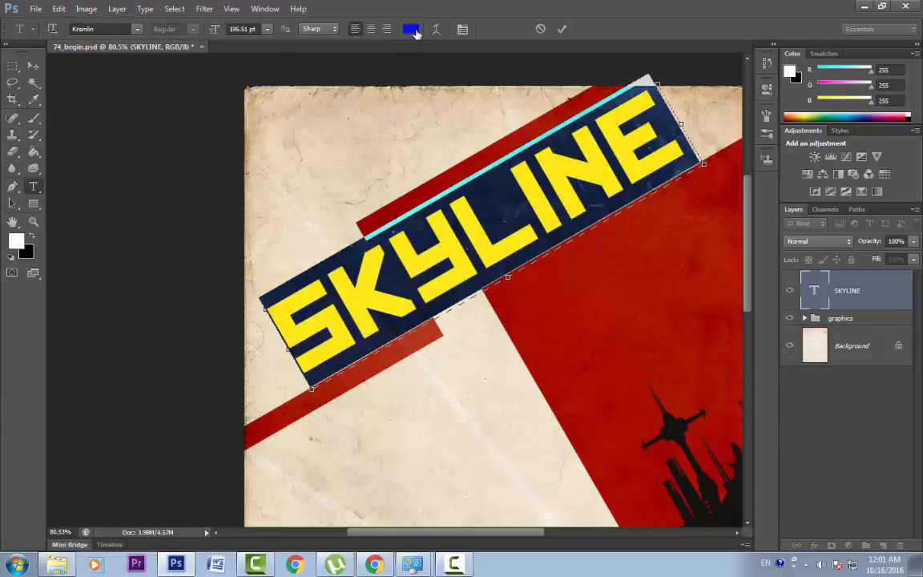
left_click(415, 32)
left_click(726, 366)
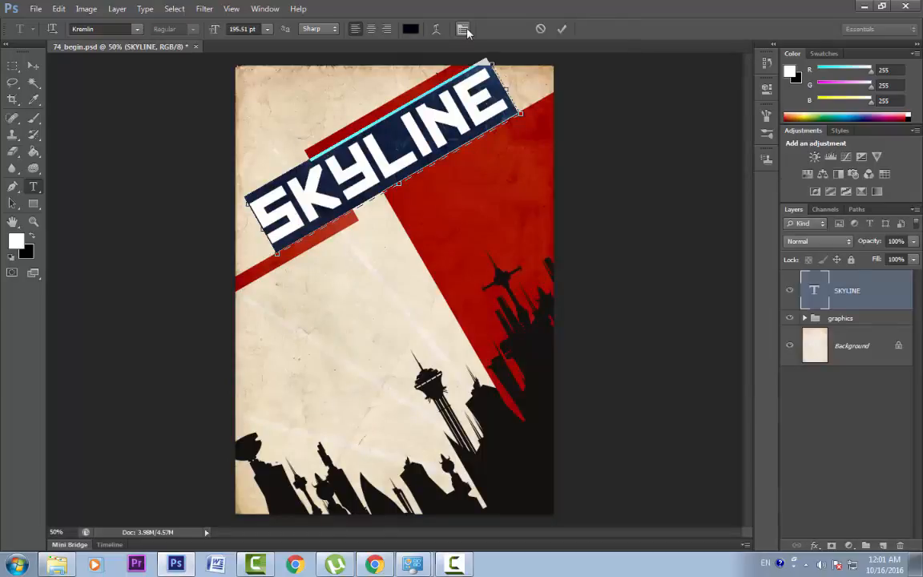
Step: Show the Character settings of the SKYLINE text and check the available kerning options
left_click(466, 30)
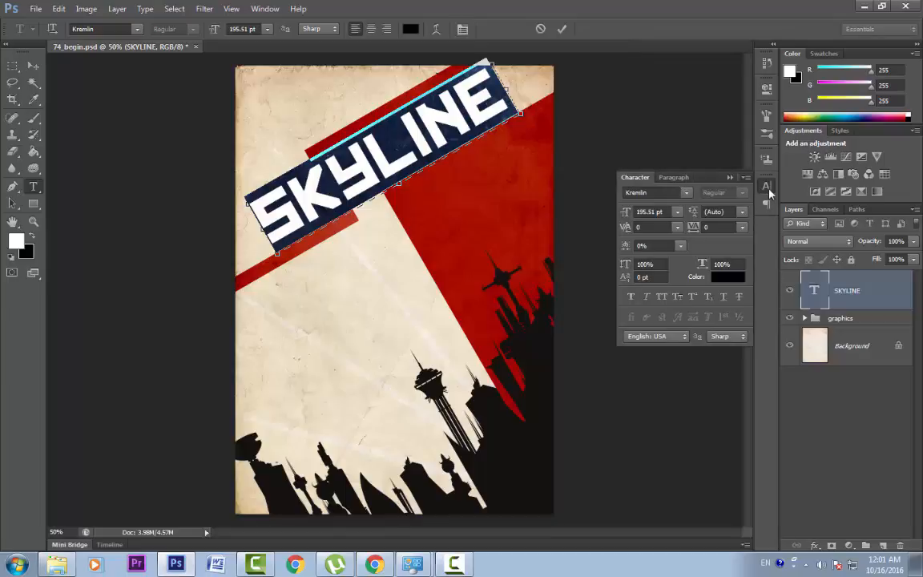
left_click(767, 187)
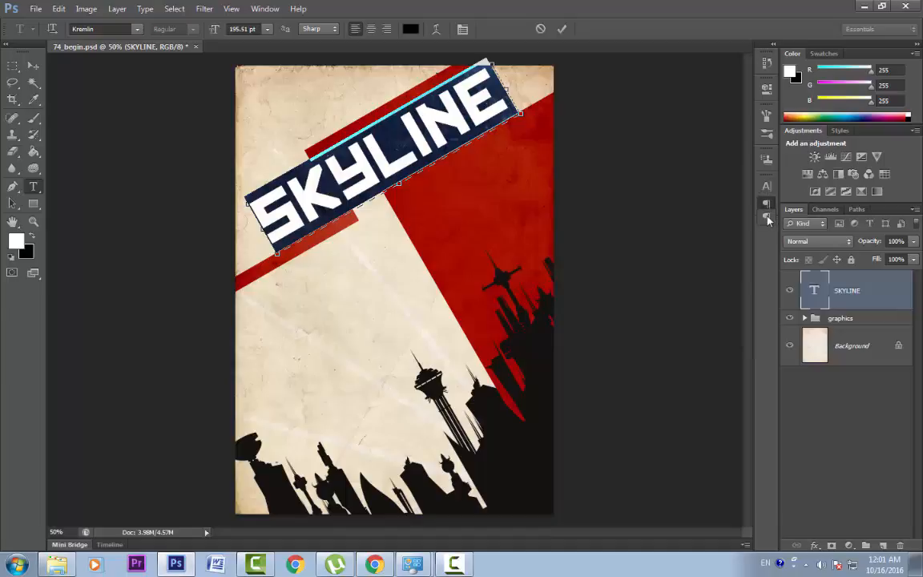
left_click_drag(766, 217, 768, 227)
left_click(765, 189)
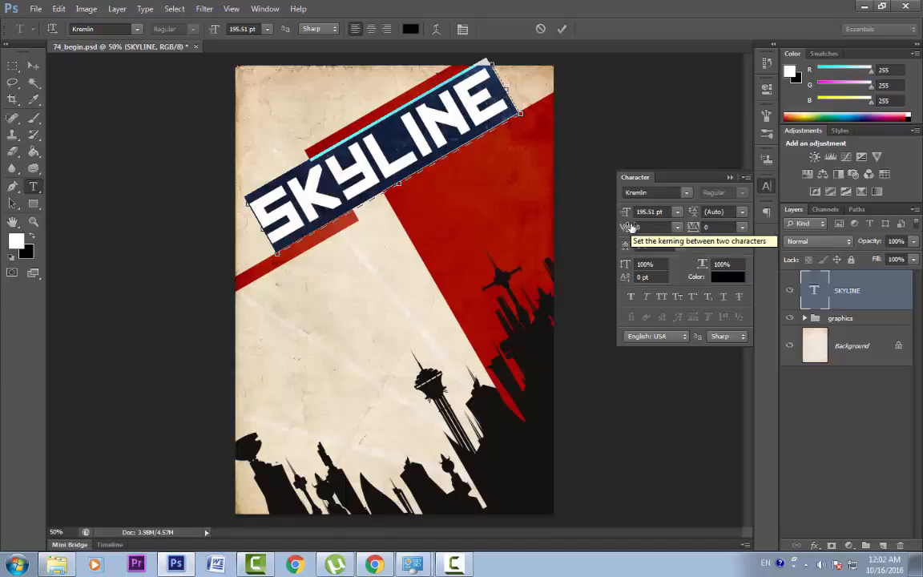
left_click(676, 227)
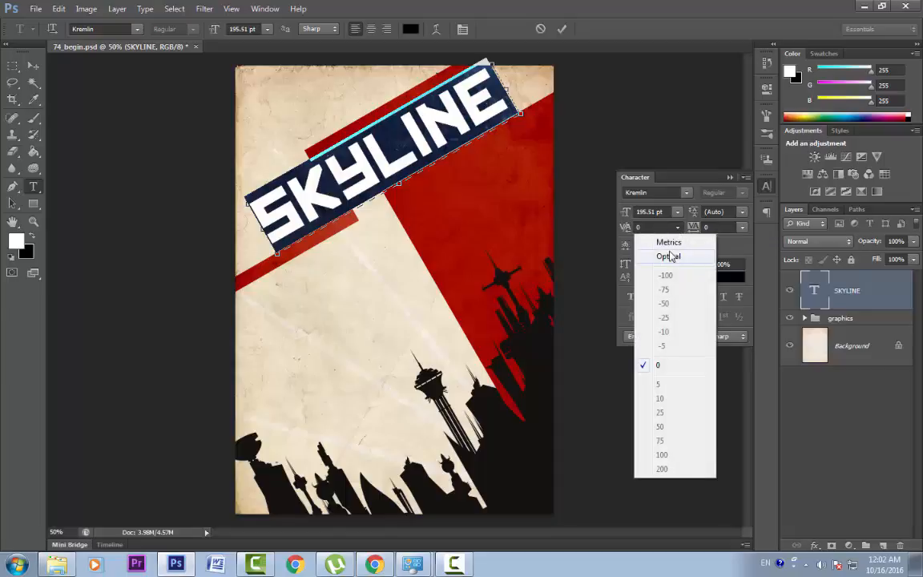
left_click(678, 227)
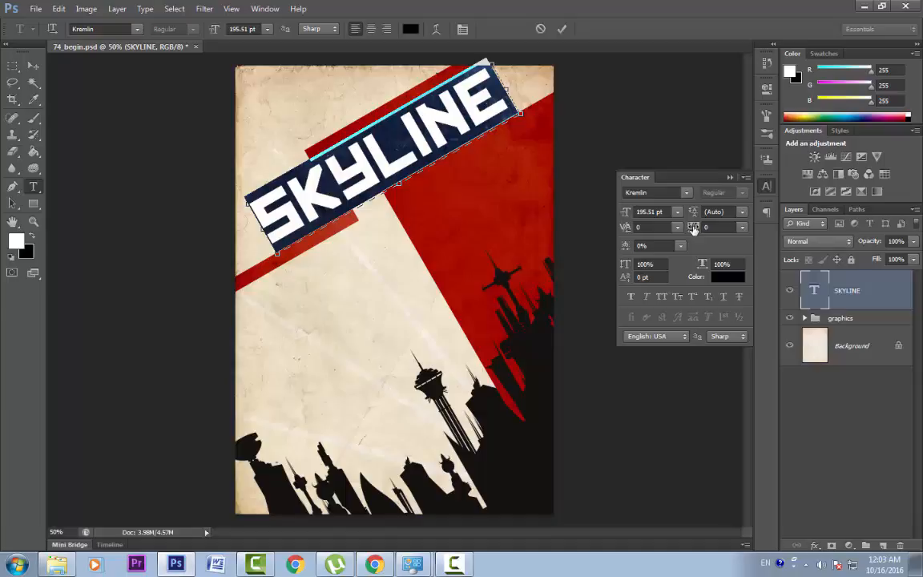
Step: Try wider and tighter tracking on the SKYLINE text and reset the tracking to 0
left_click_drag(694, 229, 706, 228)
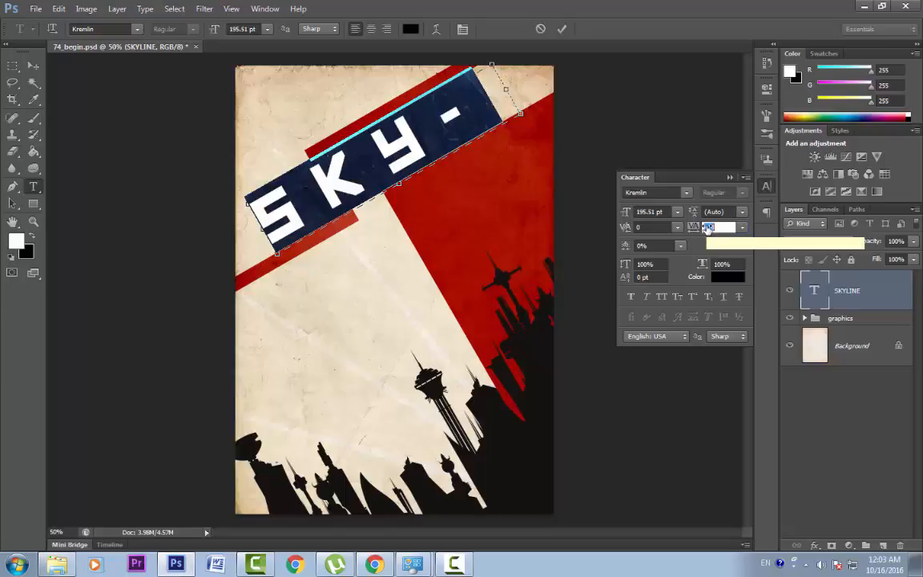
left_click_drag(706, 228, 692, 234)
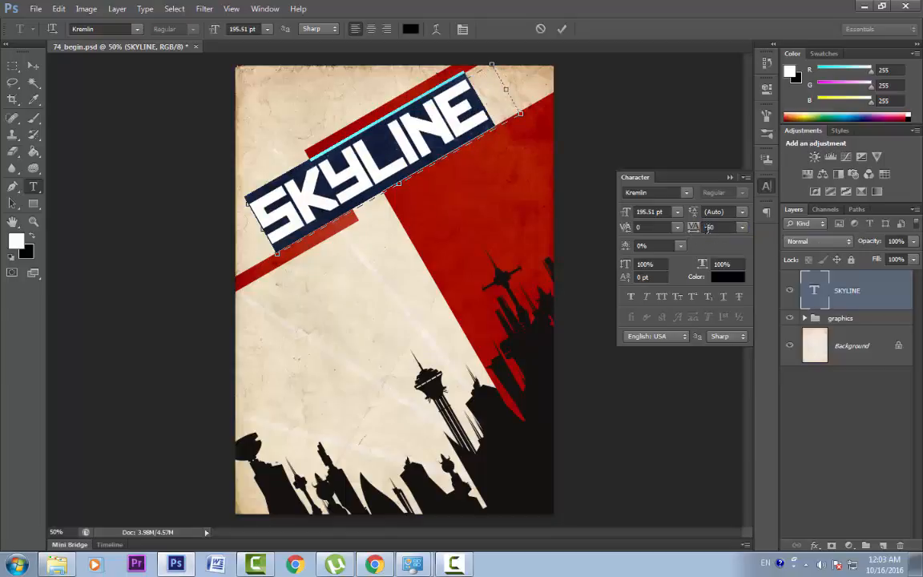
left_click(698, 231)
type("0")
key("Return")
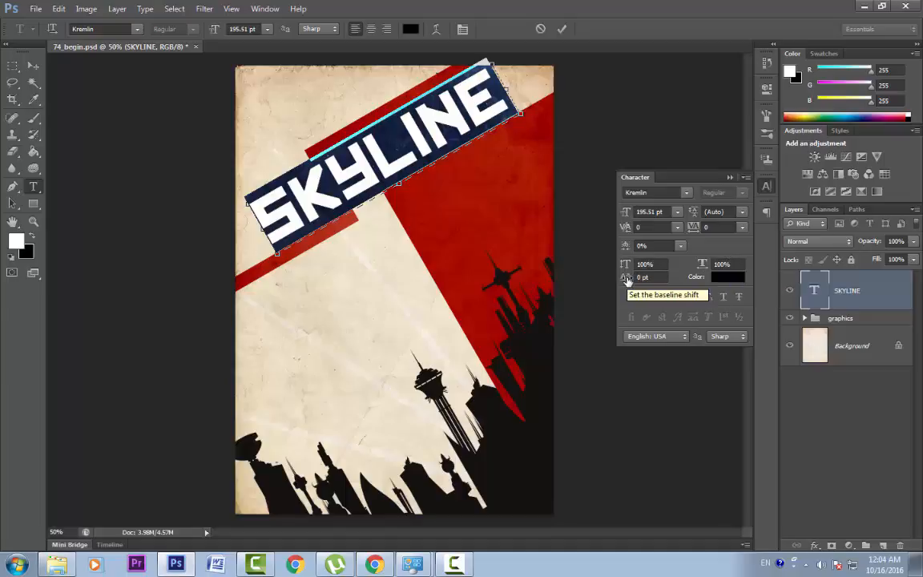
Step: Commit the SKYLINE text edit and review the paragraph settings for alignment, indents and hyphenation
key("ctrl+Return")
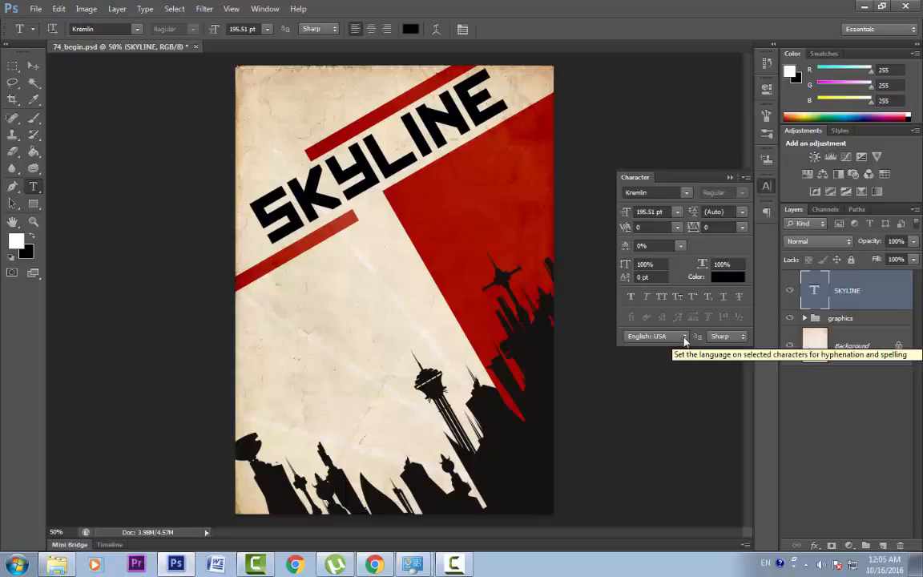
left_click(767, 212)
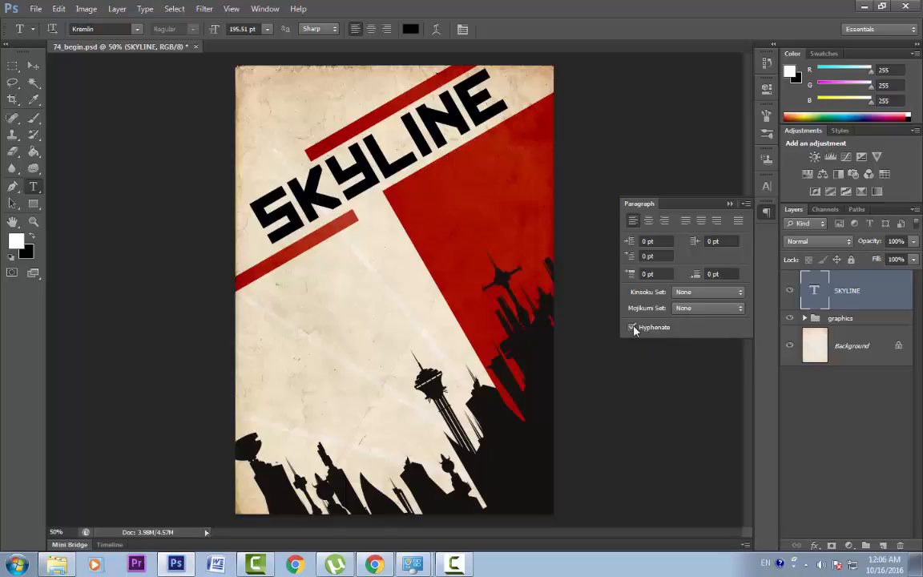
left_click(728, 204)
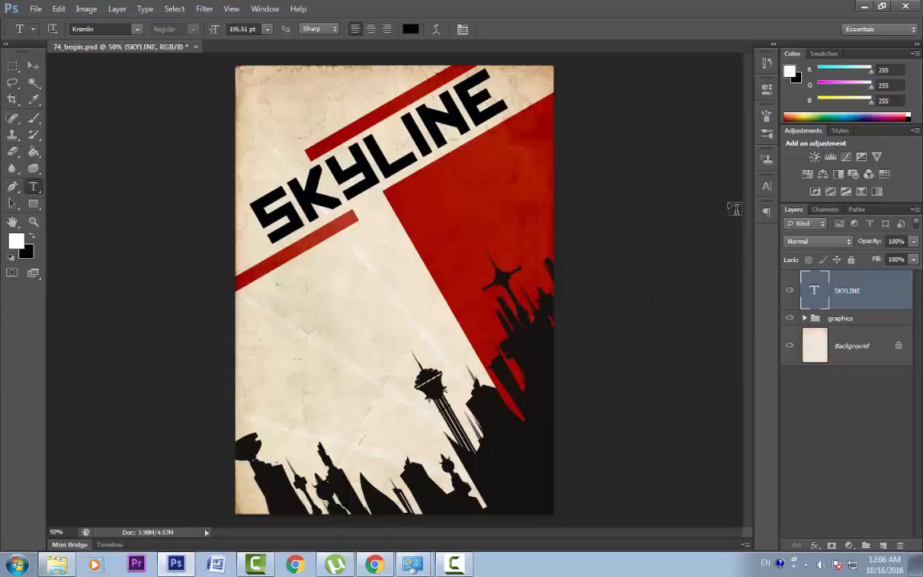
Step: Check the rasterize option for the SKYLINE type layer, and try the Eraser on its text without accepting rasterization
right_click(860, 293)
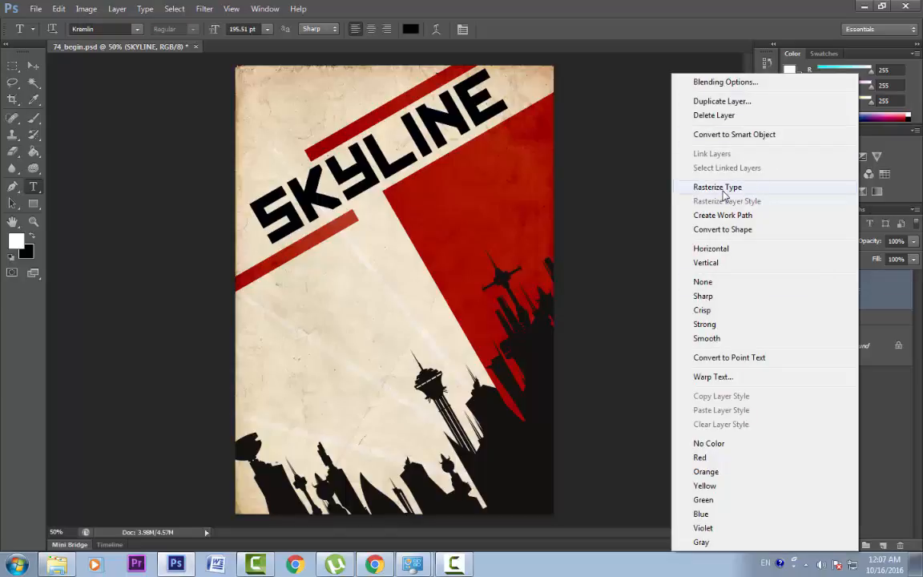
left_click(8, 163)
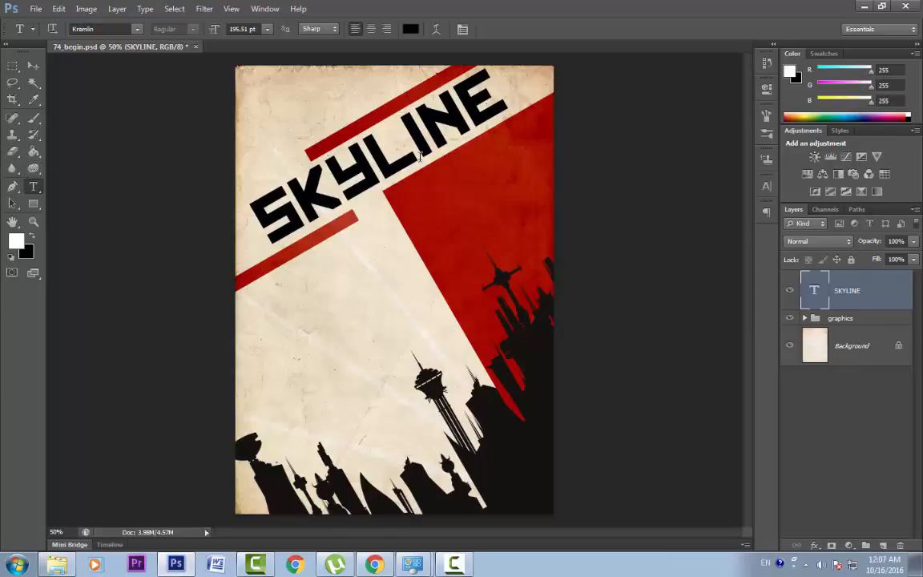
left_click(13, 150)
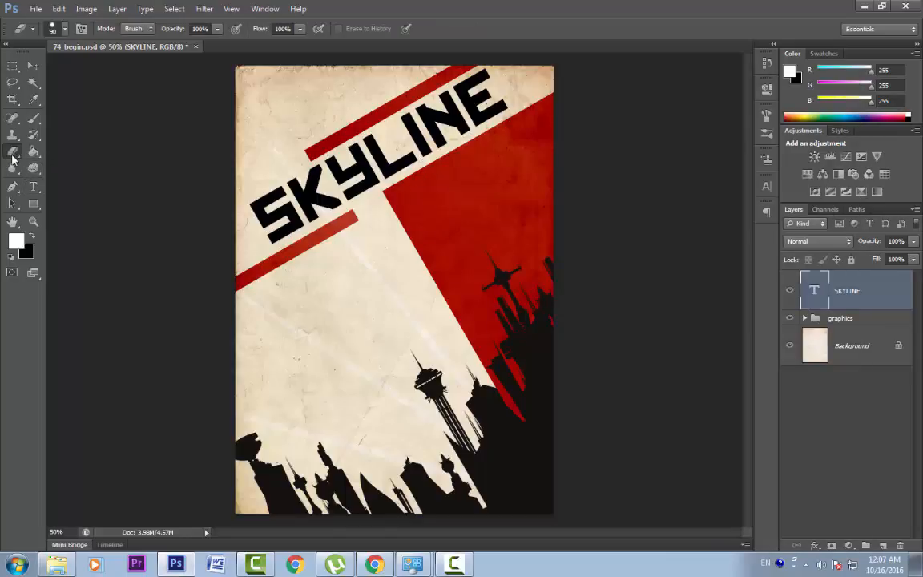
left_click(256, 173)
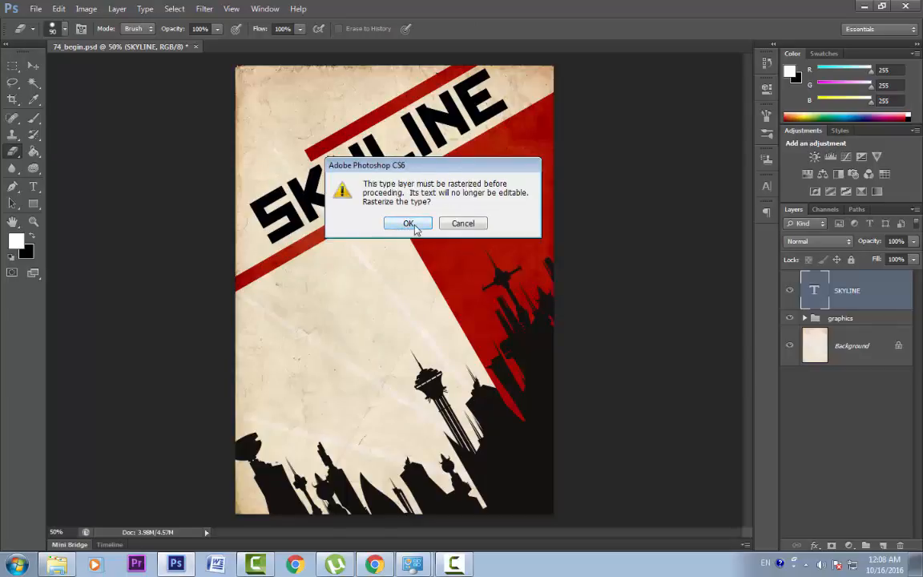
left_click(468, 227)
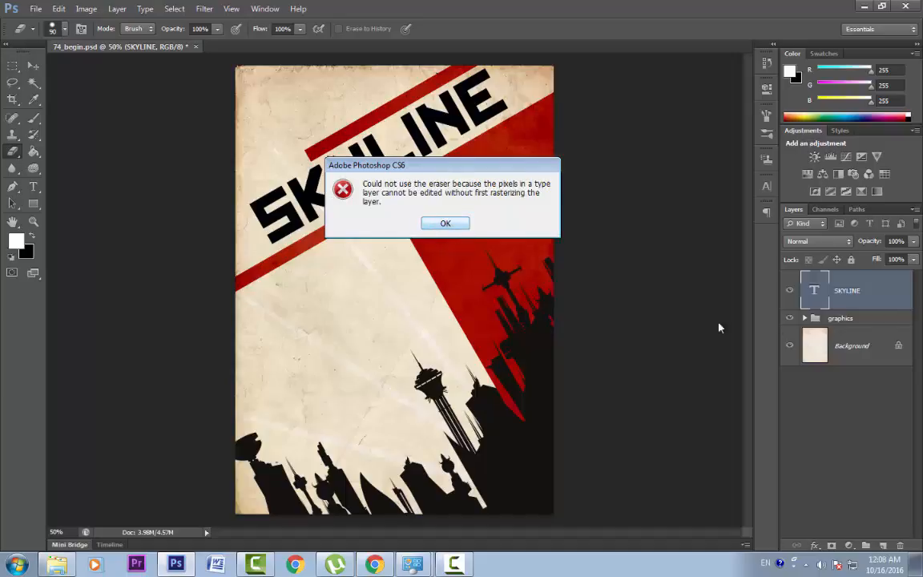
left_click(445, 223)
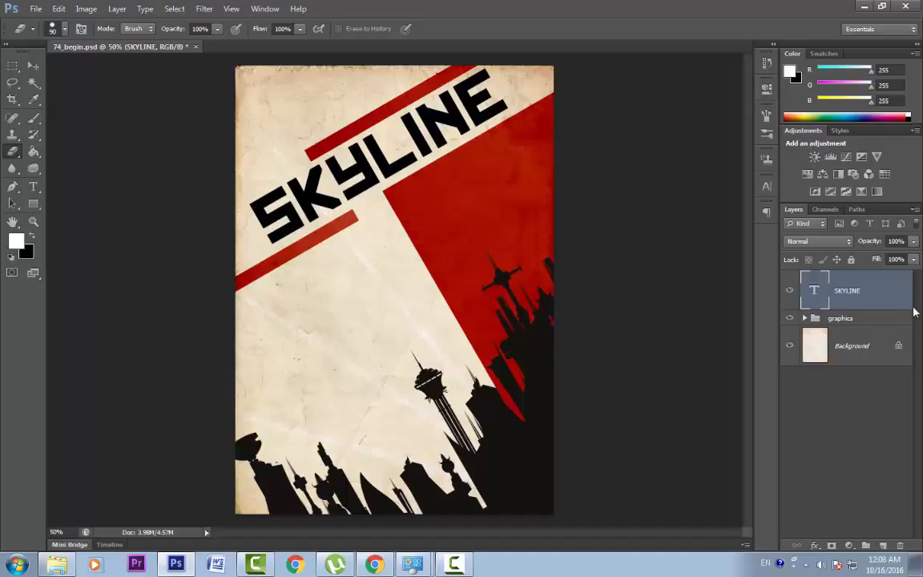
Step: Try rasterizing the SKYLINE type layer and erasing its first letters, and undo back to the editable type layer
right_click(858, 297)
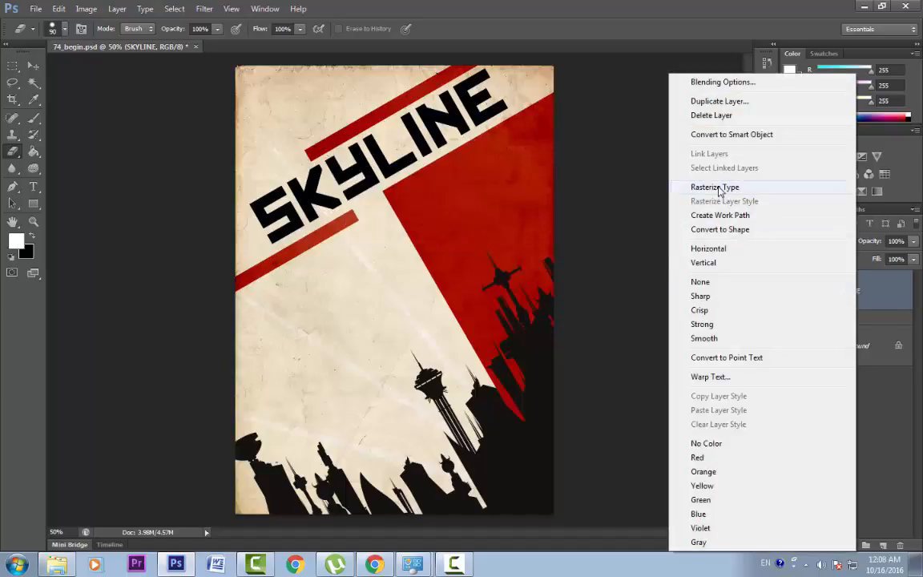
left_click(717, 188)
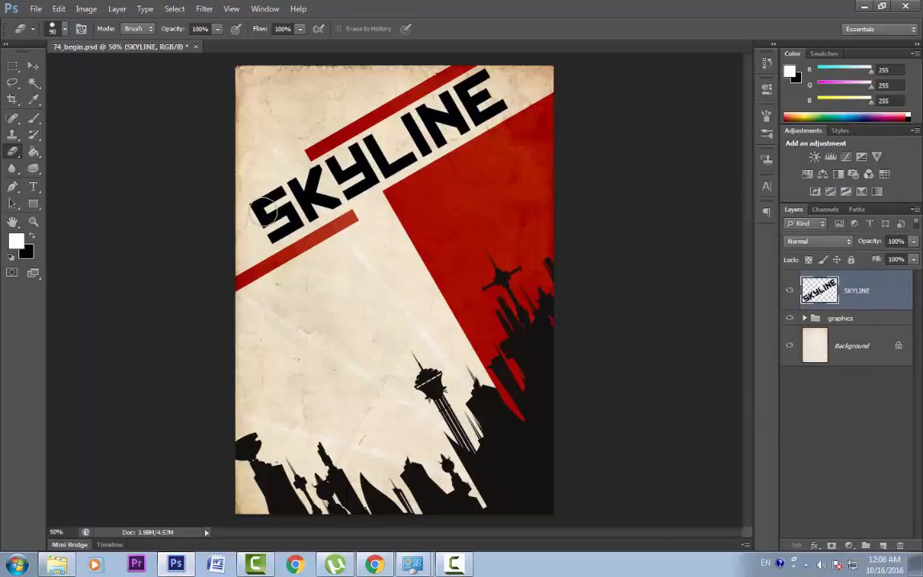
mouse_move(240, 192)
left_mouse_down()
mouse_move(264, 180)
mouse_move(302, 192)
mouse_move(278, 199)
left_mouse_up()
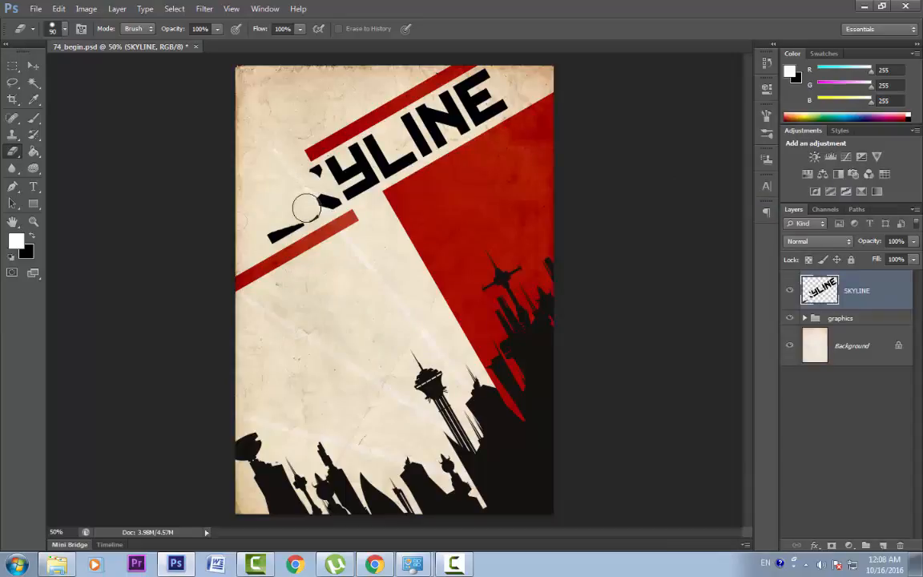
key("ctrl+alt+z")
key("ctrl+alt+z")
key("ctrl+alt+z")
Step: Try converting the SKYLINE type layer to a shape, select the path of the letter E, and undo the conversion
right_click(854, 292)
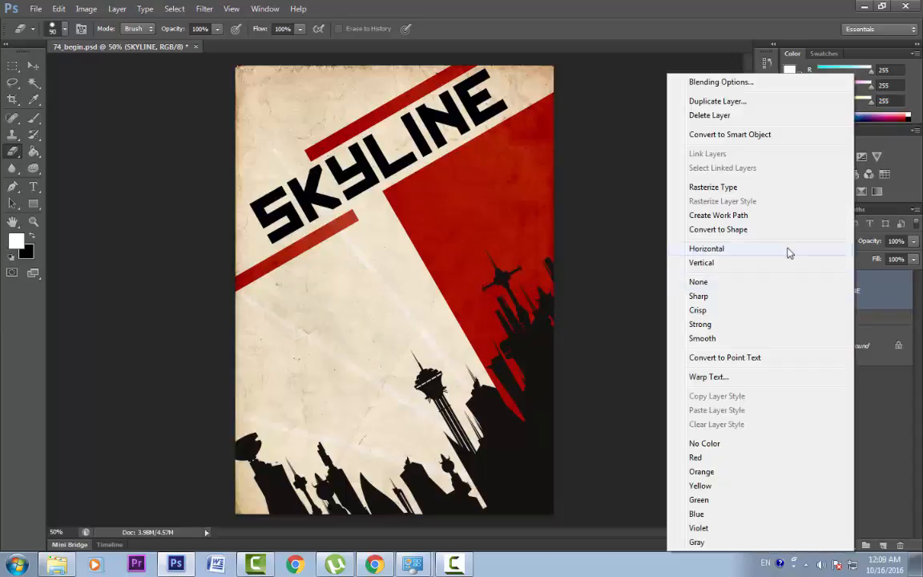
left_click(729, 230)
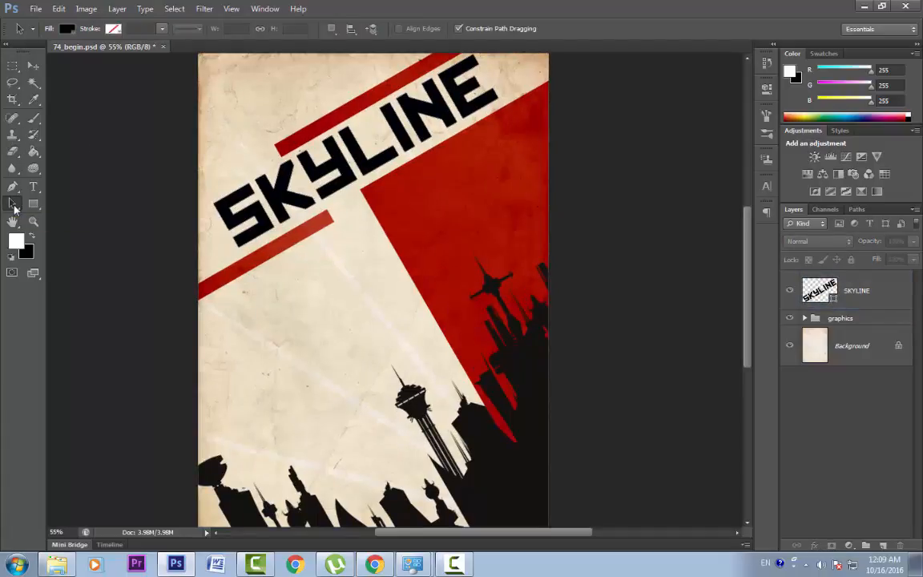
left_click(476, 114)
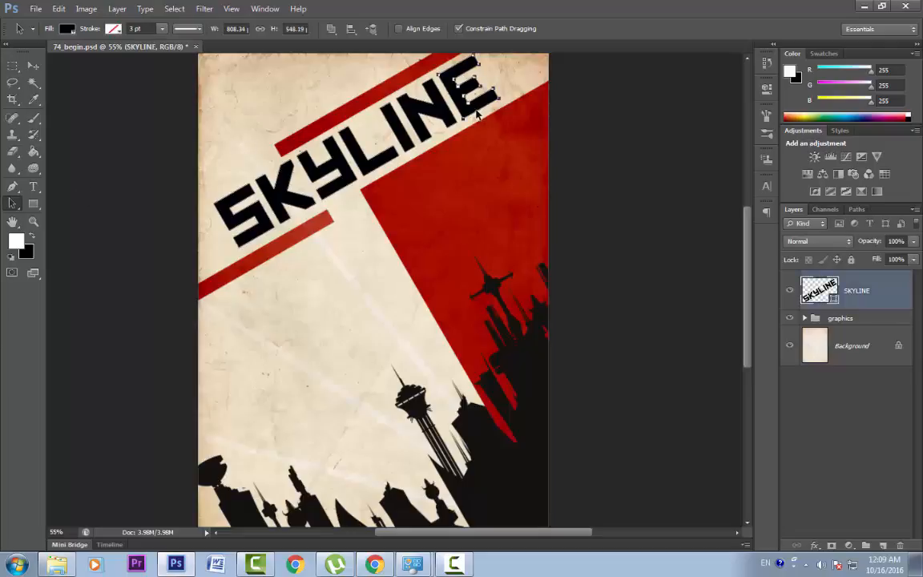
key("ctrl+z")
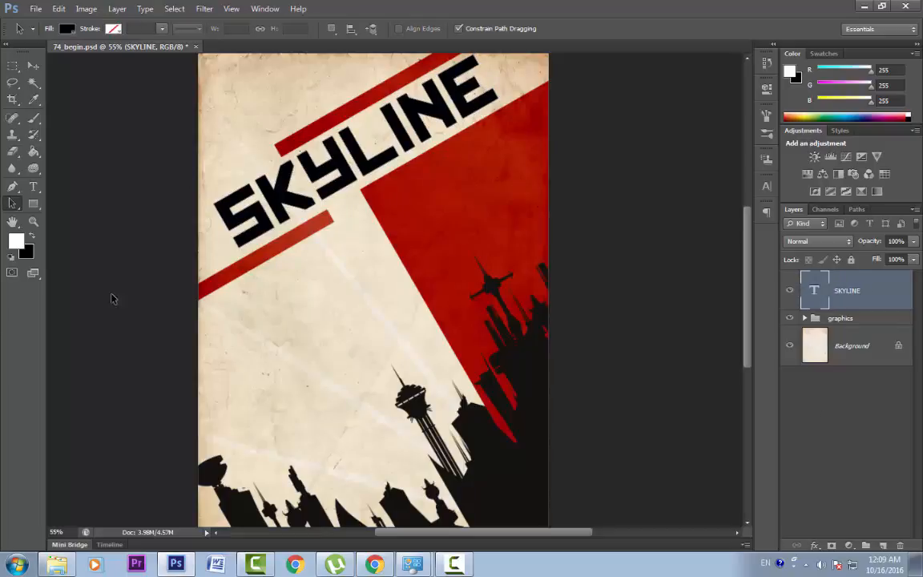
Step: Draw a paragraph text box on the cream area beneath the lower red stripe and set its font to Russian
left_click(34, 187)
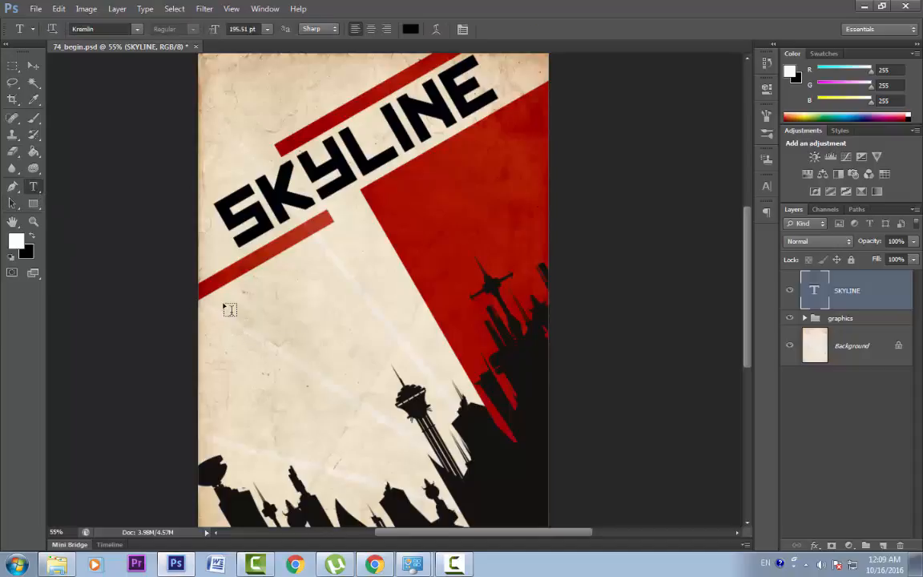
left_click_drag(224, 304, 393, 409)
left_click(137, 29)
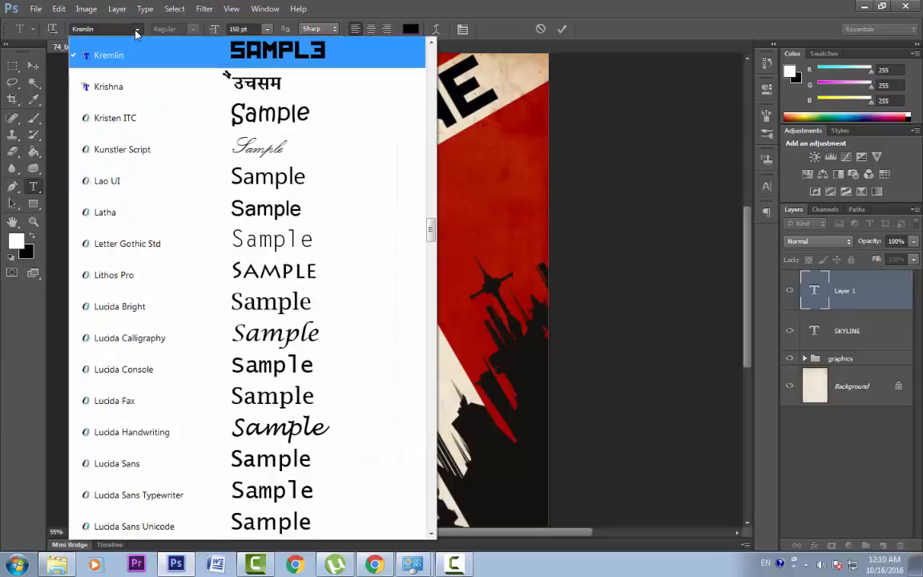
left_click_drag(431, 233, 431, 330)
left_click(108, 212)
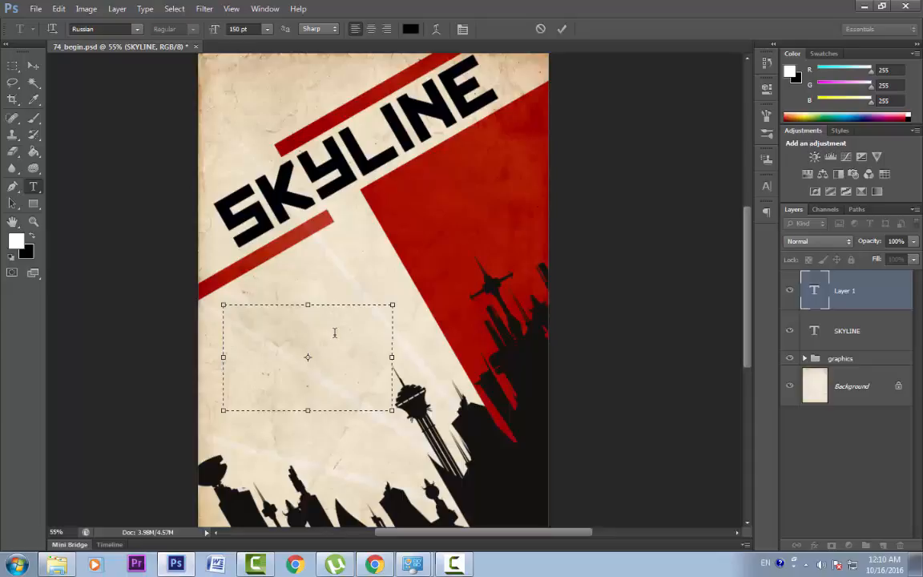
Step: Set the new text box's font size to 30 pt and fill it with Lorem Ipsum placeholder text
left_click(267, 29)
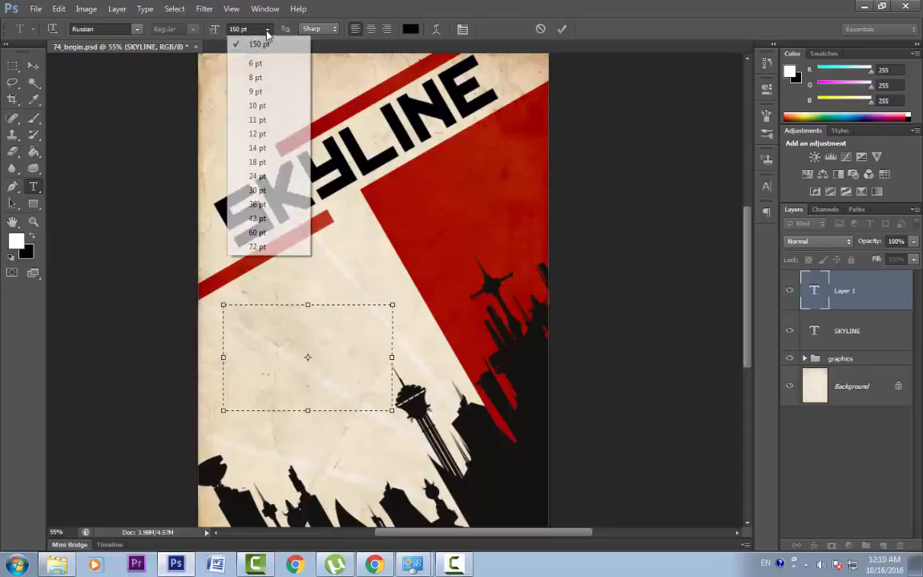
left_click(268, 190)
left_click(145, 9)
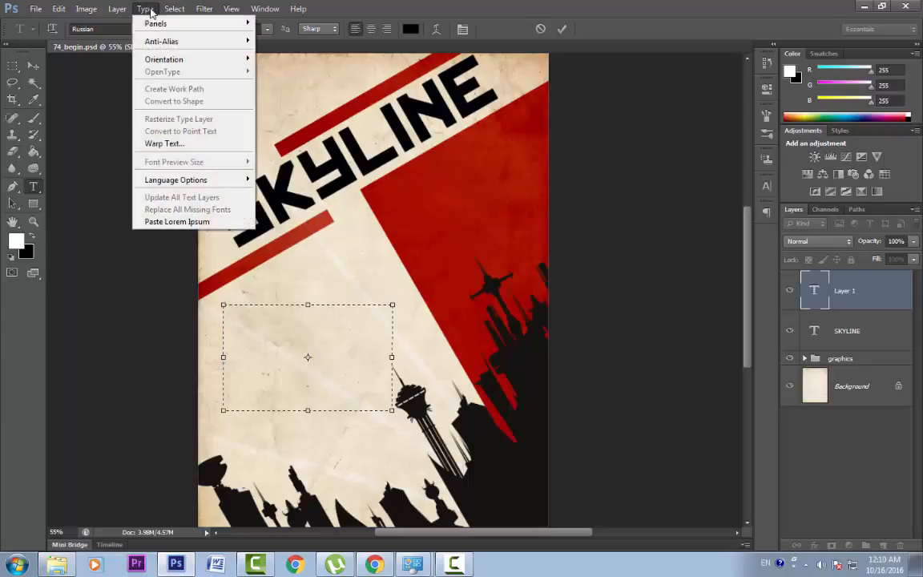
left_click(172, 222)
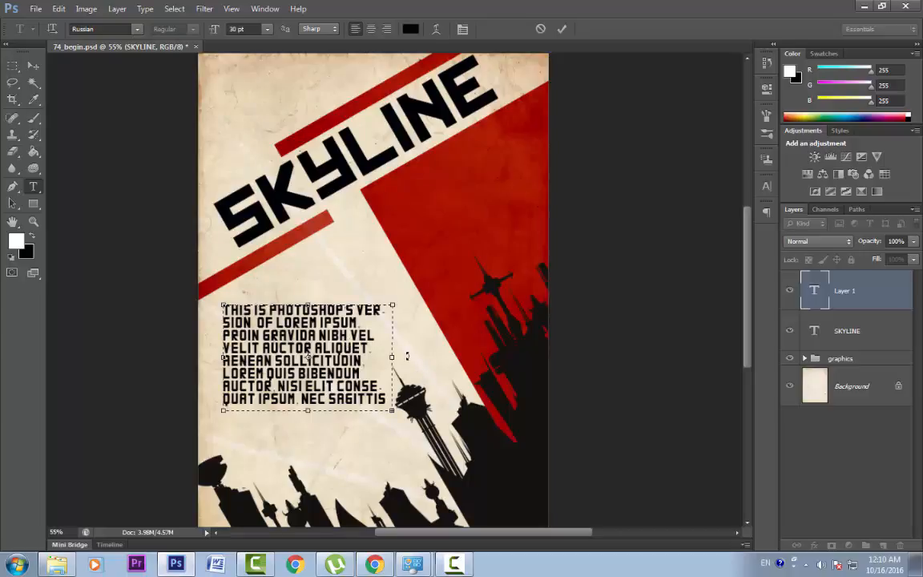
Step: Rotate the Lorem Ipsum text box clockwise so its lines slope steeply downward across the cream area
left_click_drag(406, 354, 371, 428)
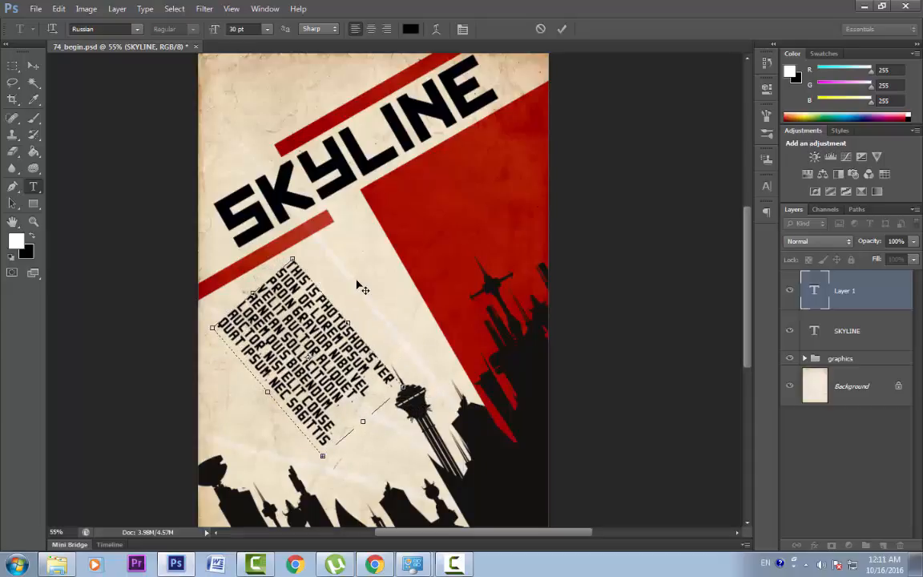